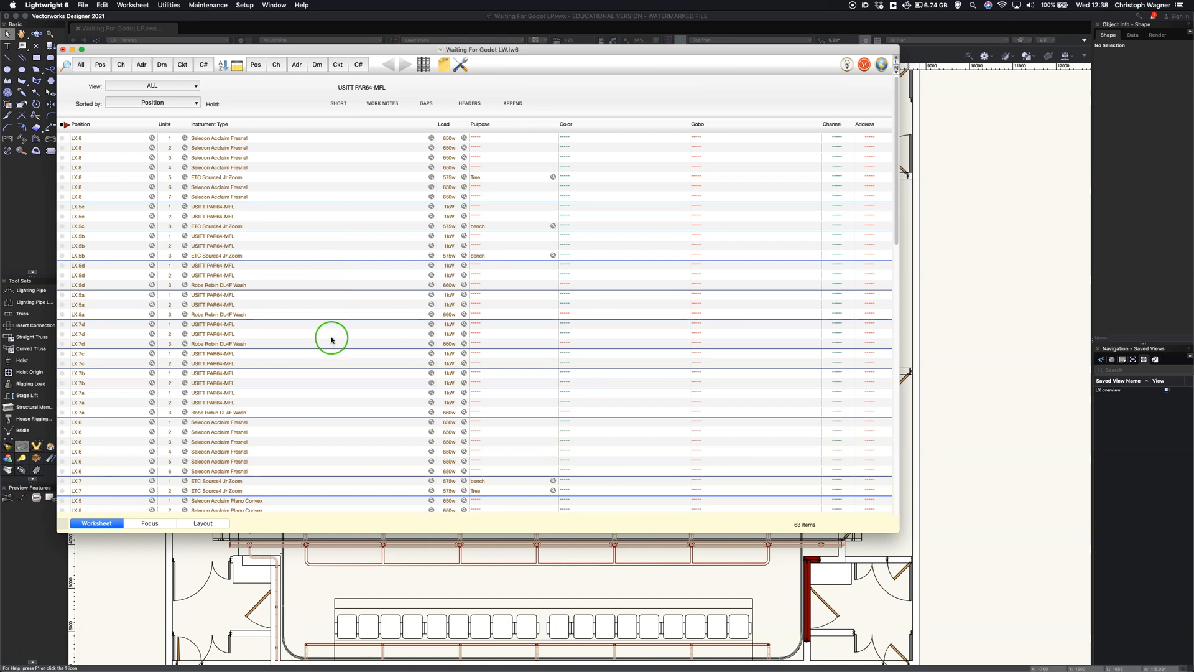
Enter colour L162 for unit 1 on position LX 3 in the worksheet.
{"action": "scroll", "coordinate": [330, 339], "scroll_direction": "down", "scroll_amount": 5}
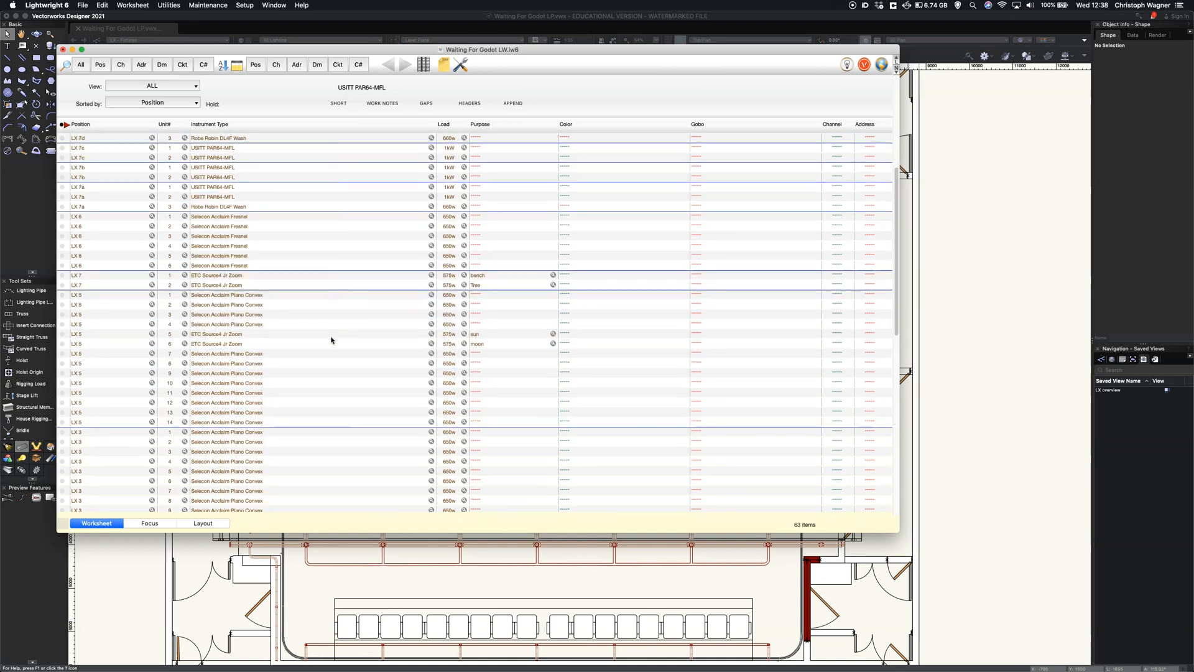
{"action": "scroll", "coordinate": [331, 340], "scroll_direction": "down", "scroll_amount": 1}
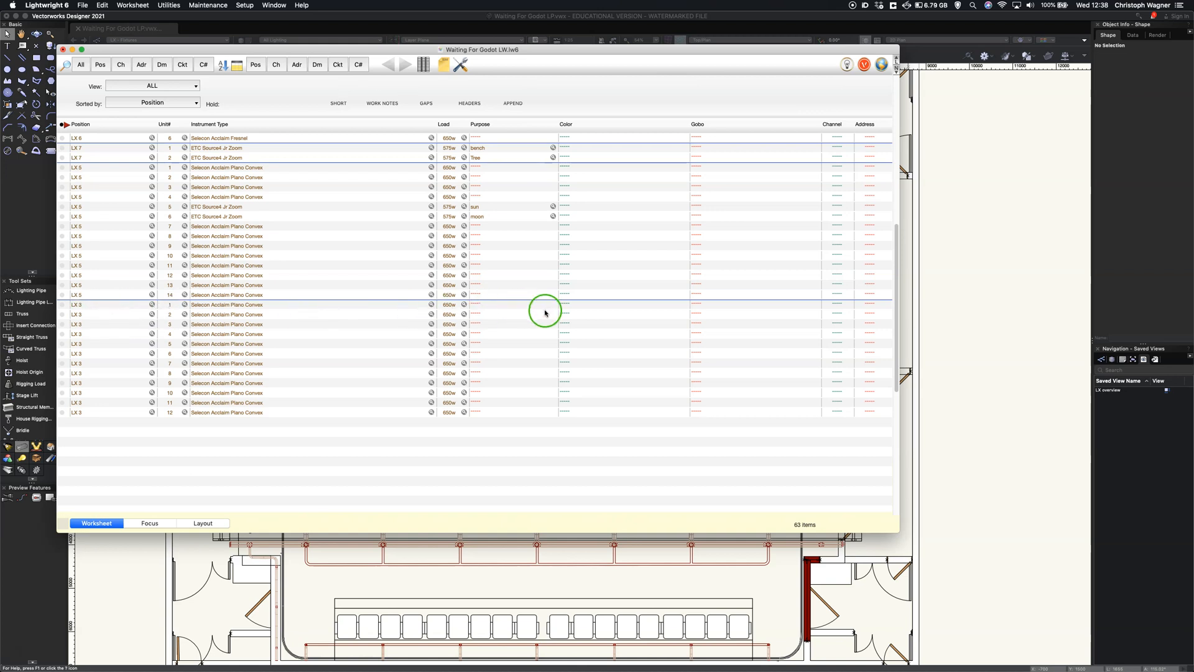
{"action": "left_click", "coordinate": [569, 305]}
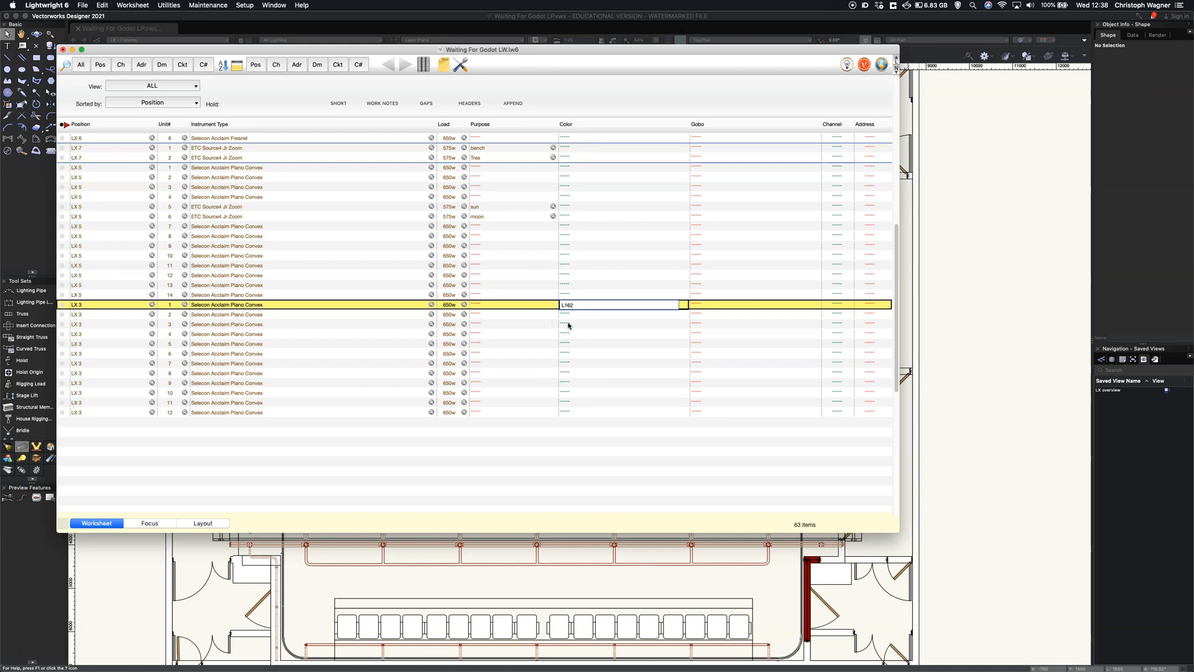
{"action": "left_click", "coordinate": [568, 323]}
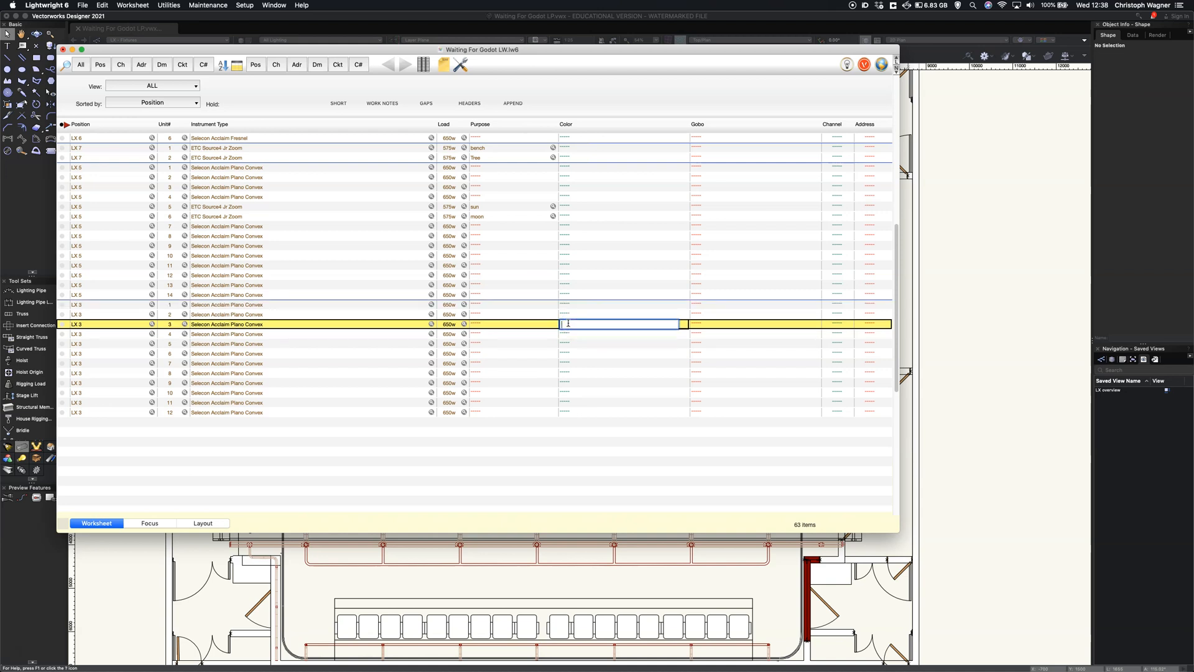
{"action": "left_click", "coordinate": [570, 305]}
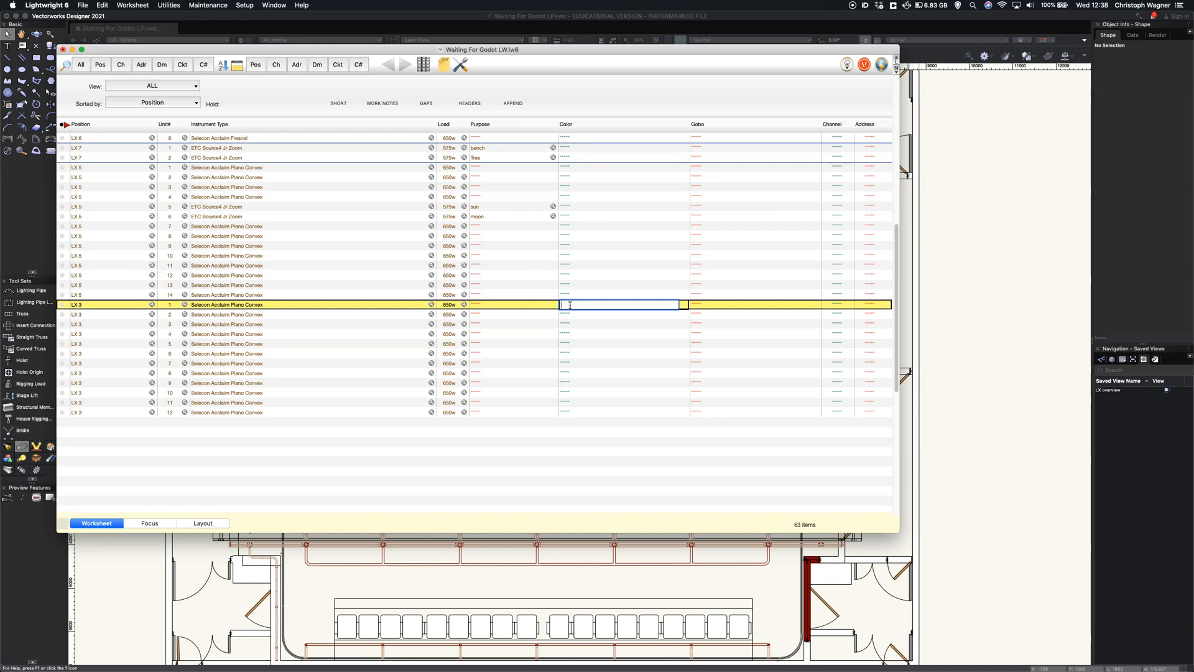
{"action": "key", "text": "Return"}
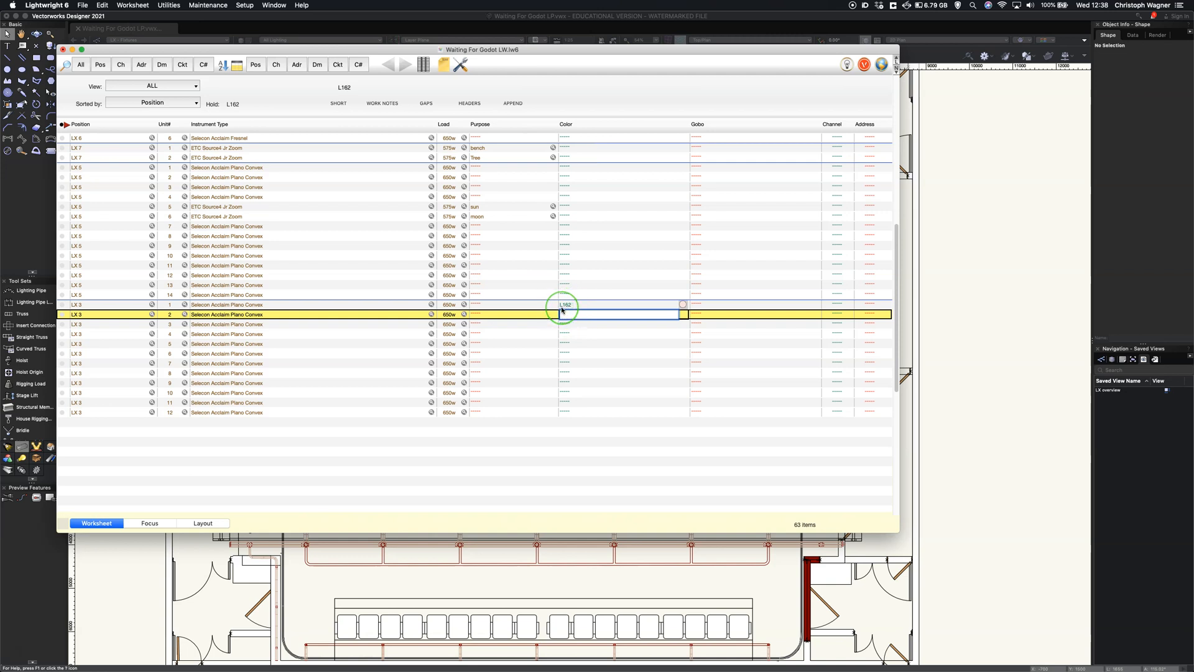
{"action": "left_click", "coordinate": [609, 309]}
{"action": "left_click", "coordinate": [575, 101]}
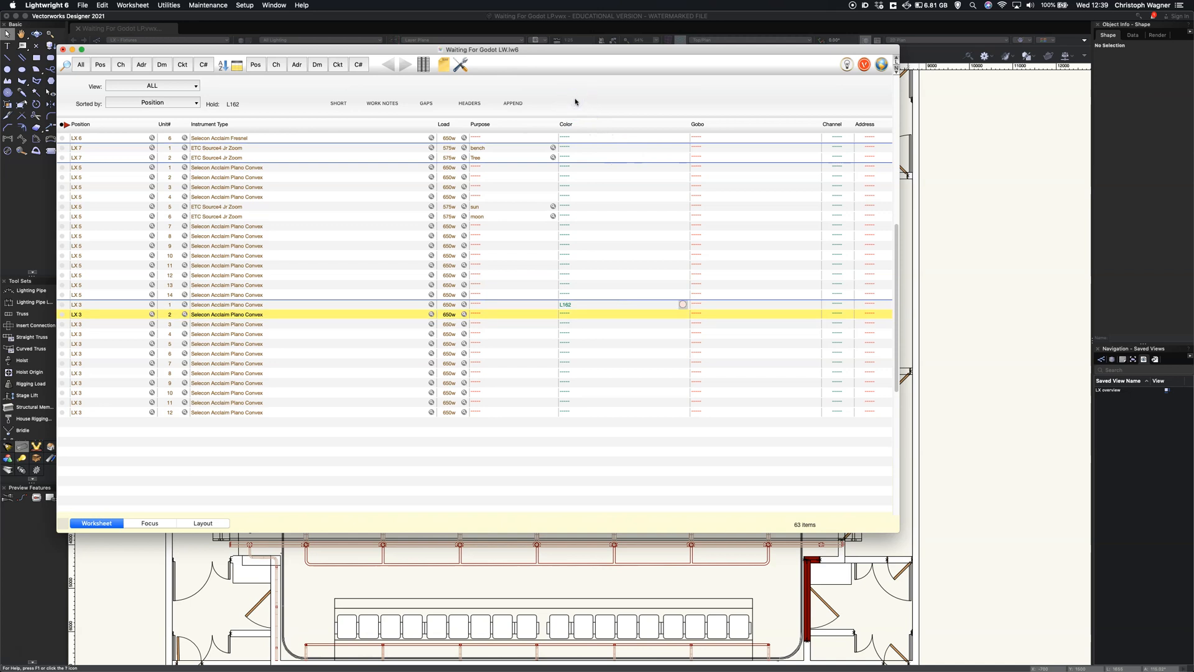
Switch to Vectorworks and select the LX 3 unit 1 fixture to check its colour data.
{"action": "key", "text": "super+Tab"}
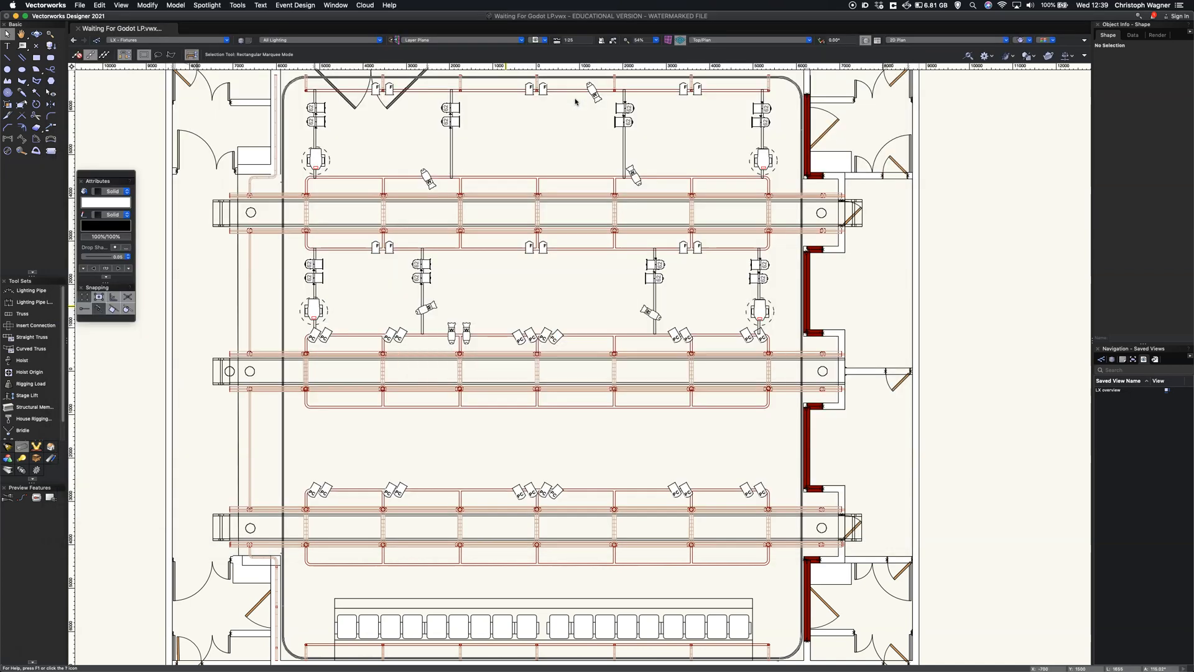
{"action": "left_click", "coordinate": [314, 490]}
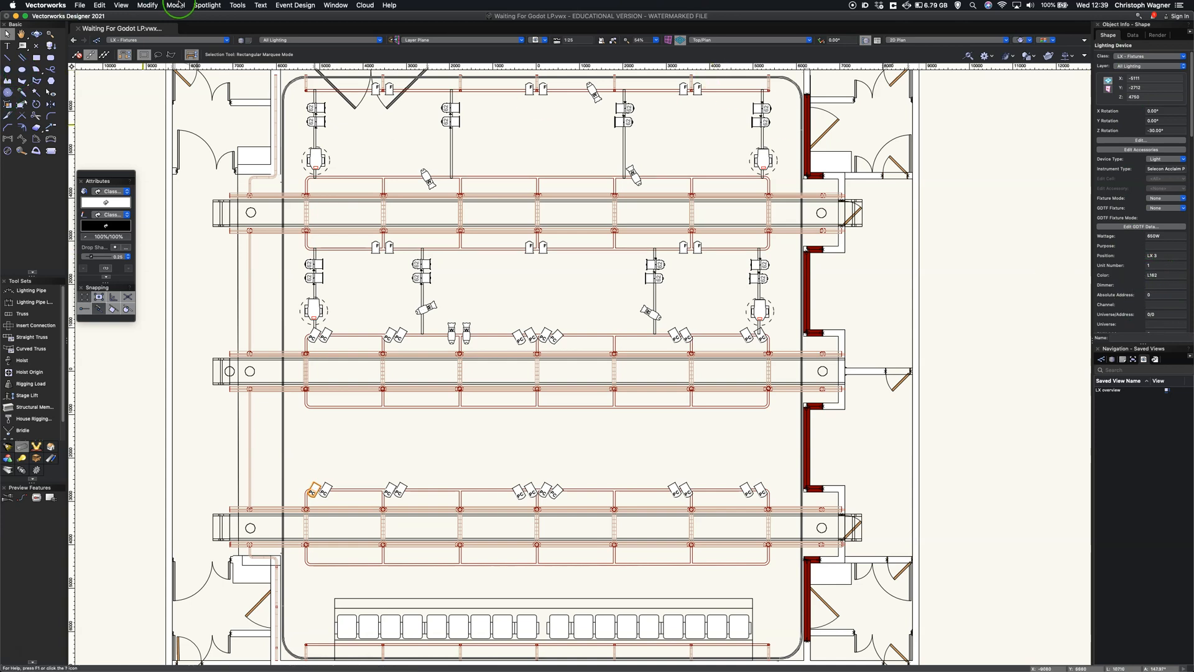
Add a new label legend named Generic in the Label Legend Manager.
{"action": "left_click", "coordinate": [207, 5]}
{"action": "mouse_move", "coordinate": [220, 96]}
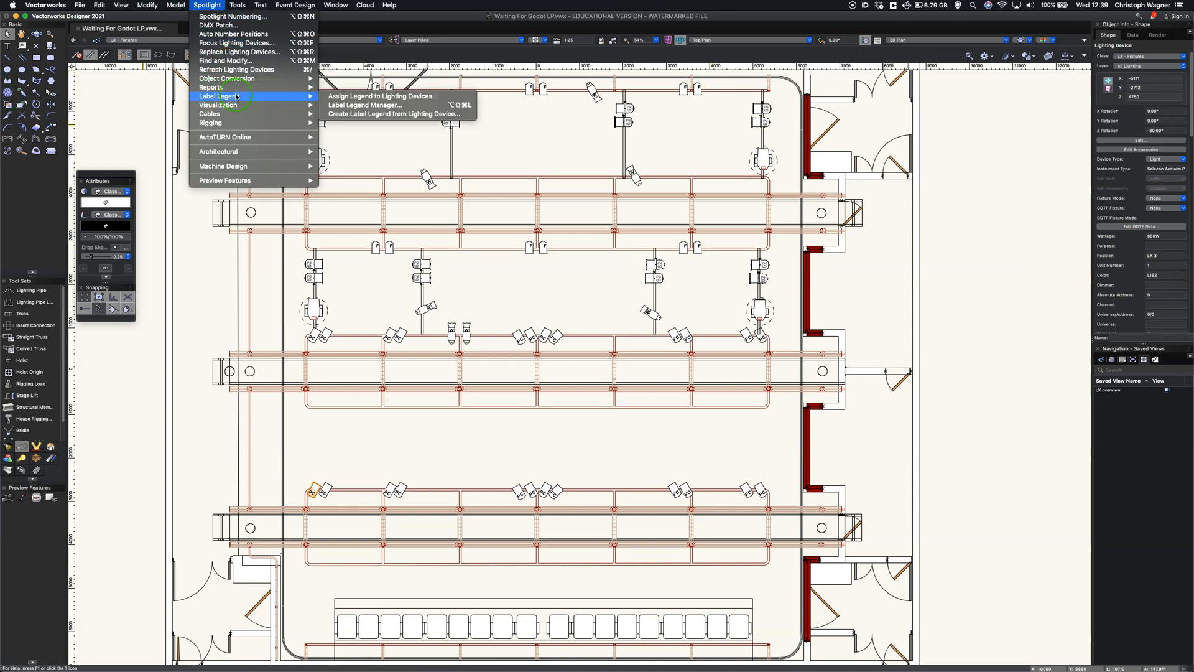
{"action": "left_click", "coordinate": [371, 107]}
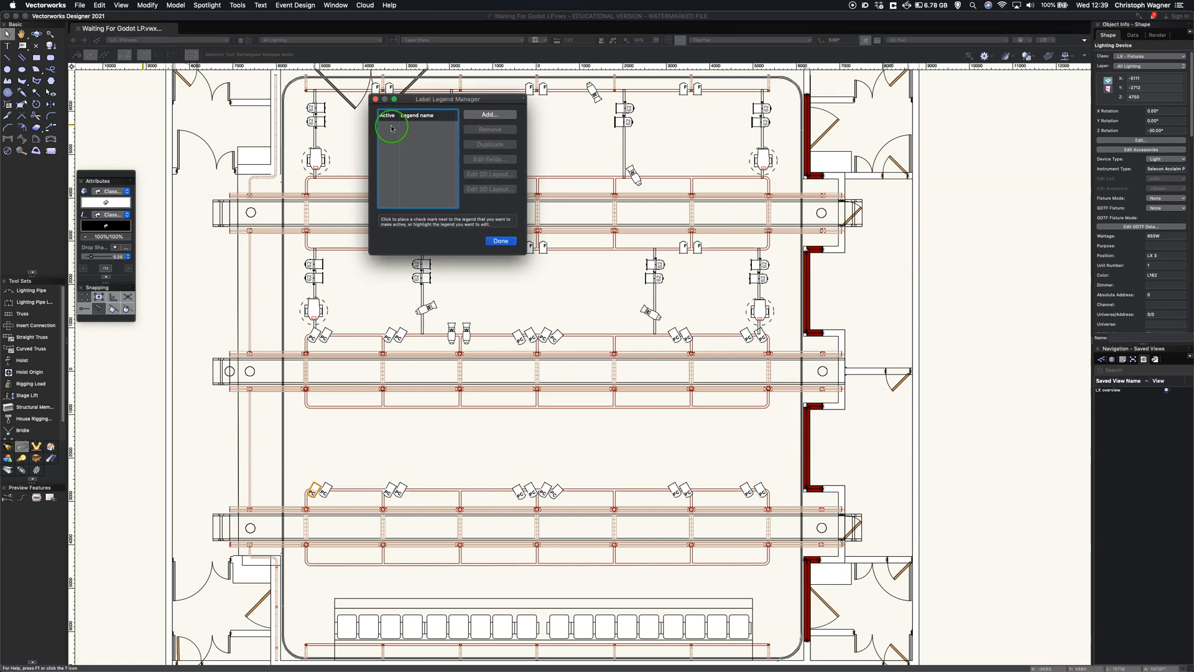
{"action": "left_click", "coordinate": [498, 116]}
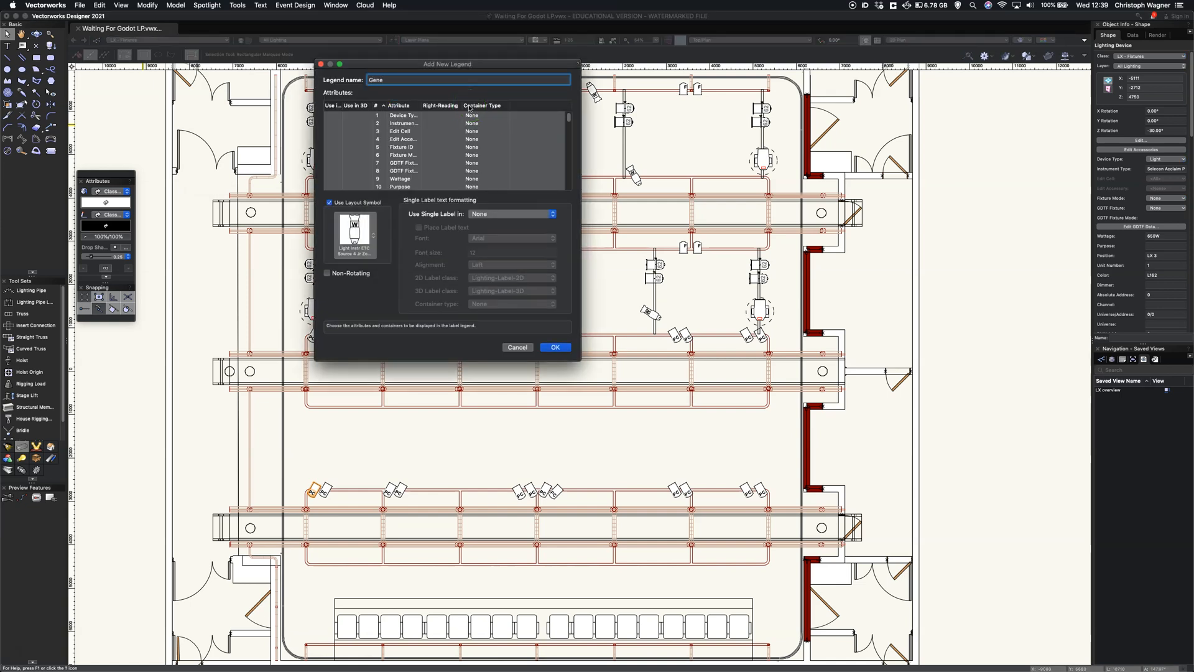
Include Unit Number, Color and Channel in the 2D label legend, with a Circle container for Channel, and save it.
{"action": "left_click", "coordinate": [351, 149]}
{"action": "scroll", "coordinate": [353, 153], "scroll_direction": "down", "scroll_amount": 3}
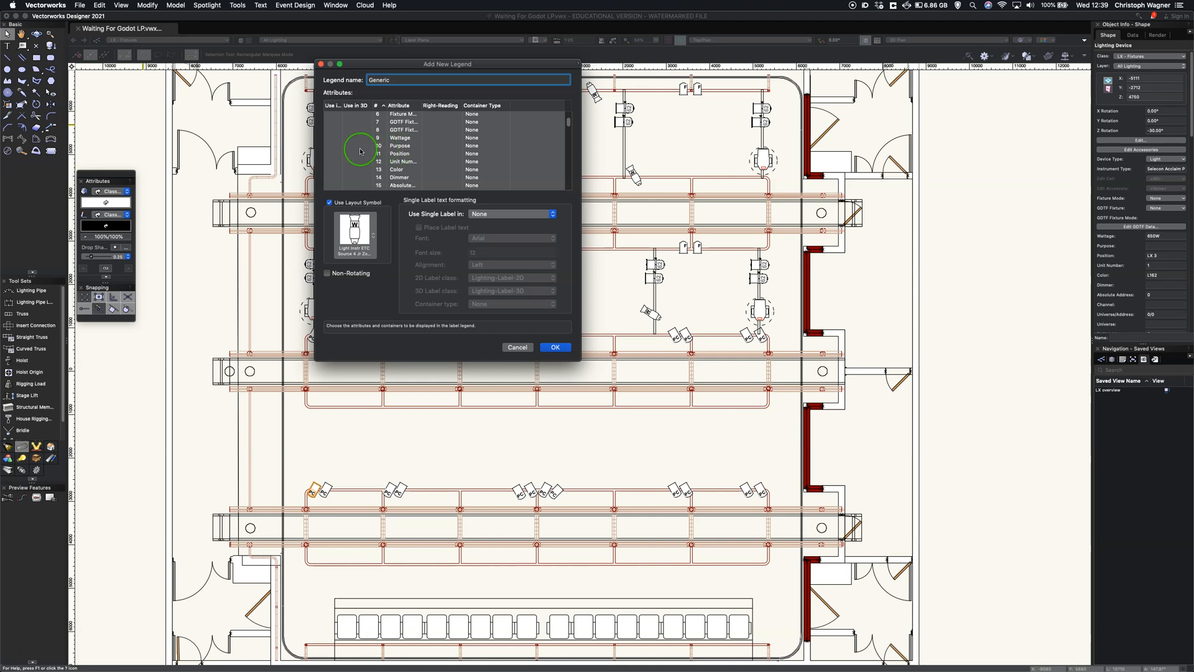
{"action": "left_click", "coordinate": [334, 161]}
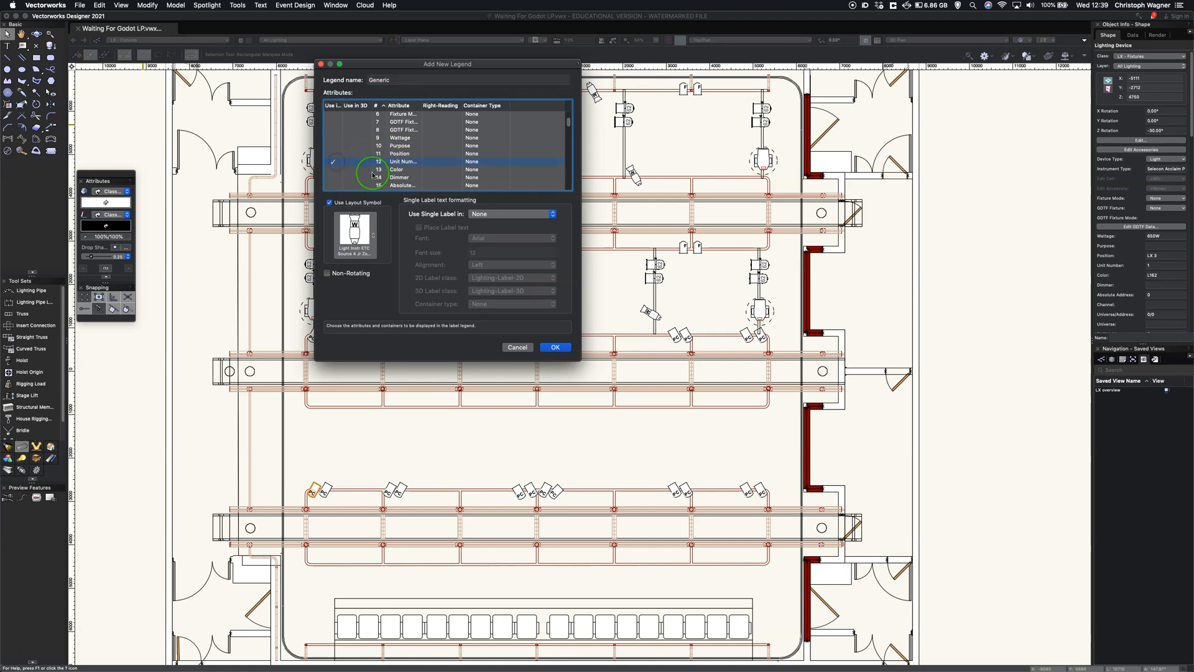
{"action": "left_click", "coordinate": [335, 169]}
{"action": "scroll", "coordinate": [405, 181], "scroll_direction": "down", "scroll_amount": 3}
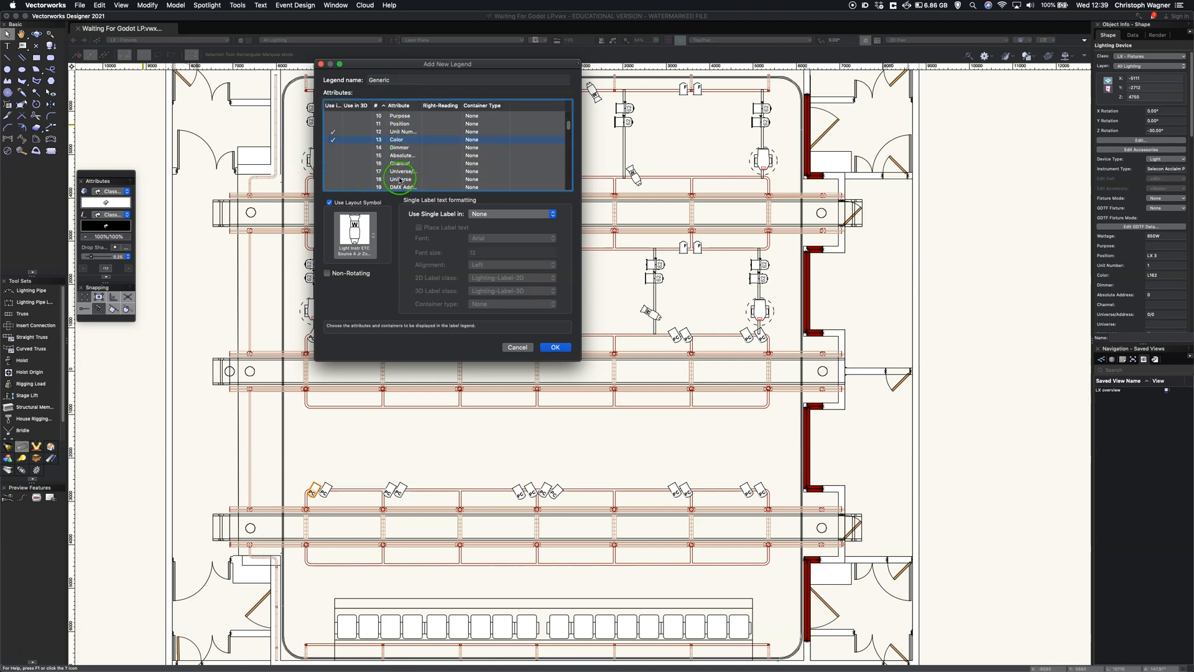
{"action": "left_click", "coordinate": [336, 163]}
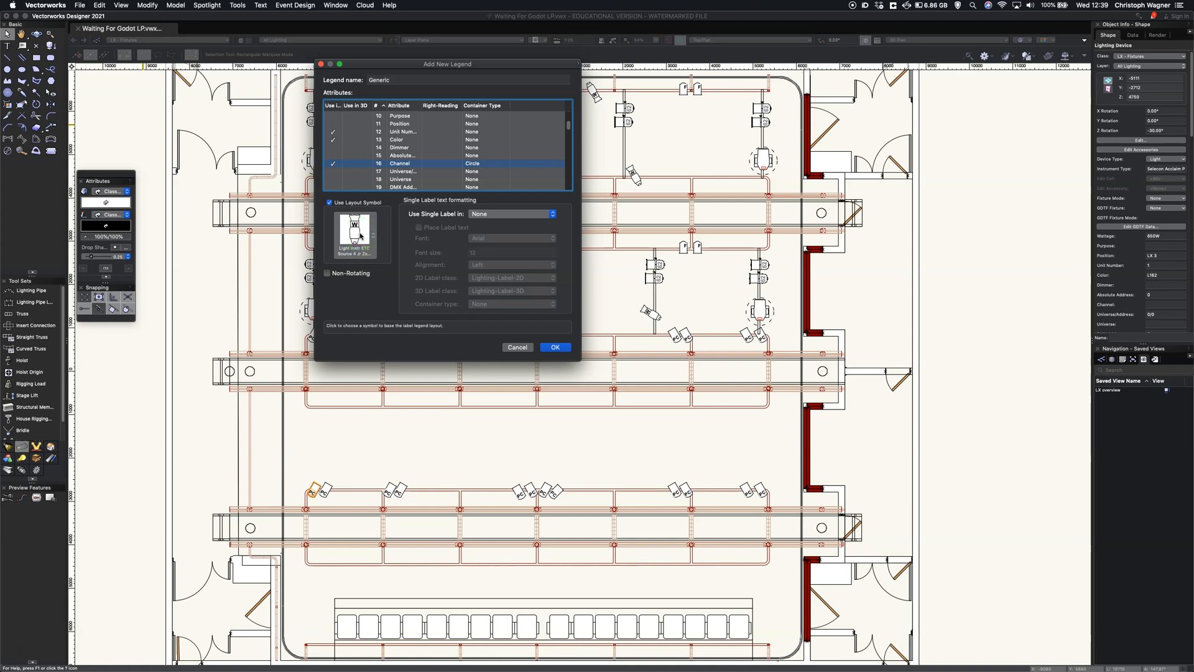
{"action": "left_click", "coordinate": [555, 347]}
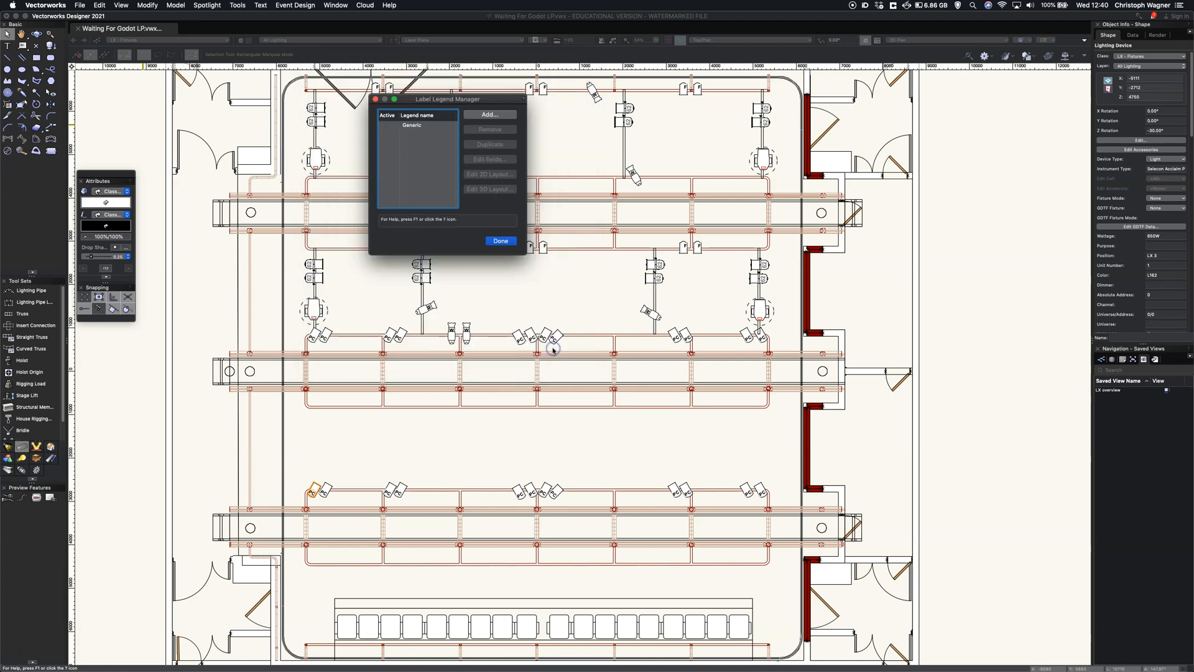
Make the Generic label legend active and review its field settings.
{"action": "left_click", "coordinate": [389, 126]}
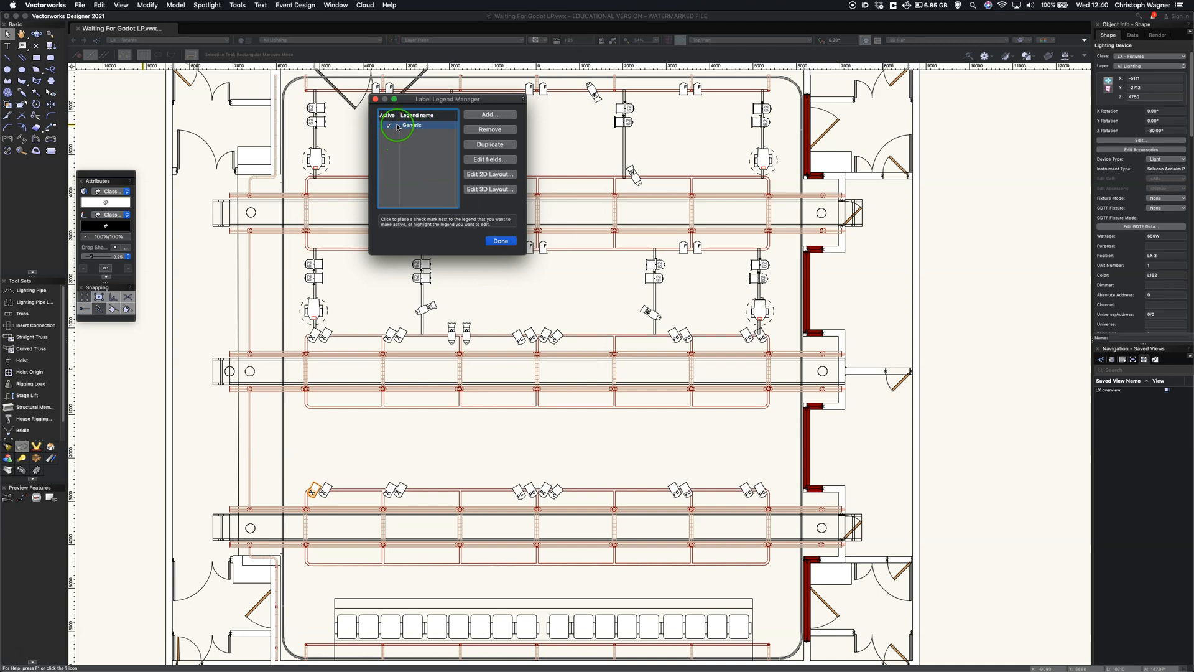
{"action": "left_click", "coordinate": [491, 160]}
{"action": "left_click", "coordinate": [548, 346]}
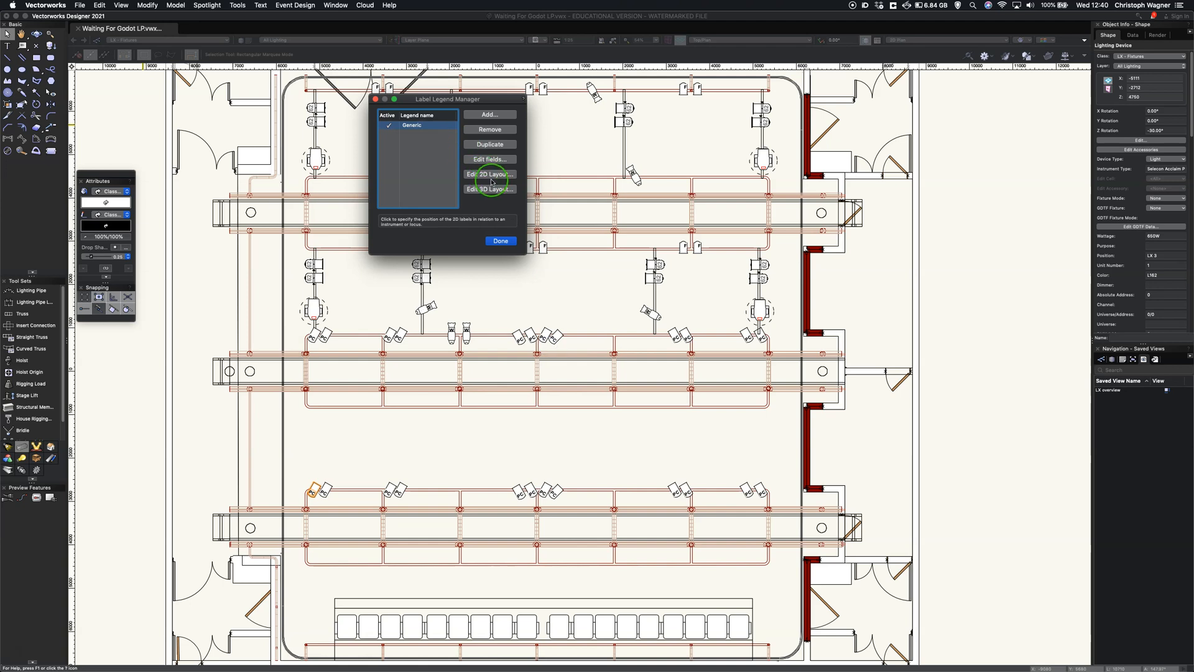
Arrange the Generic legend's 2D layout with Channel below the fixture symbol, Color above it and Unit Number at its insertion point.
{"action": "left_click", "coordinate": [490, 175]}
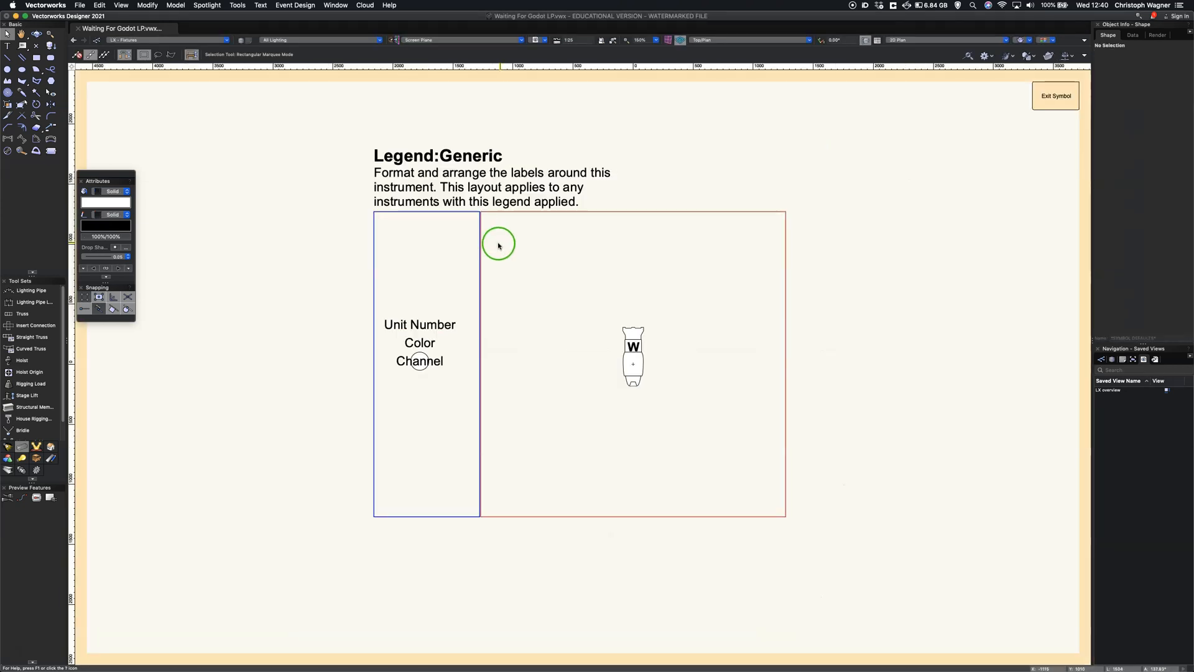
{"action": "left_click", "coordinate": [417, 360]}
{"action": "left_click_drag", "start_coordinate": [417, 360], "coordinate": [632, 397]}
{"action": "left_click", "coordinate": [417, 342]}
{"action": "left_click_drag", "start_coordinate": [418, 343], "coordinate": [633, 314]}
{"action": "left_click", "coordinate": [419, 324]}
{"action": "left_click_drag", "start_coordinate": [420, 324], "coordinate": [632, 364]}
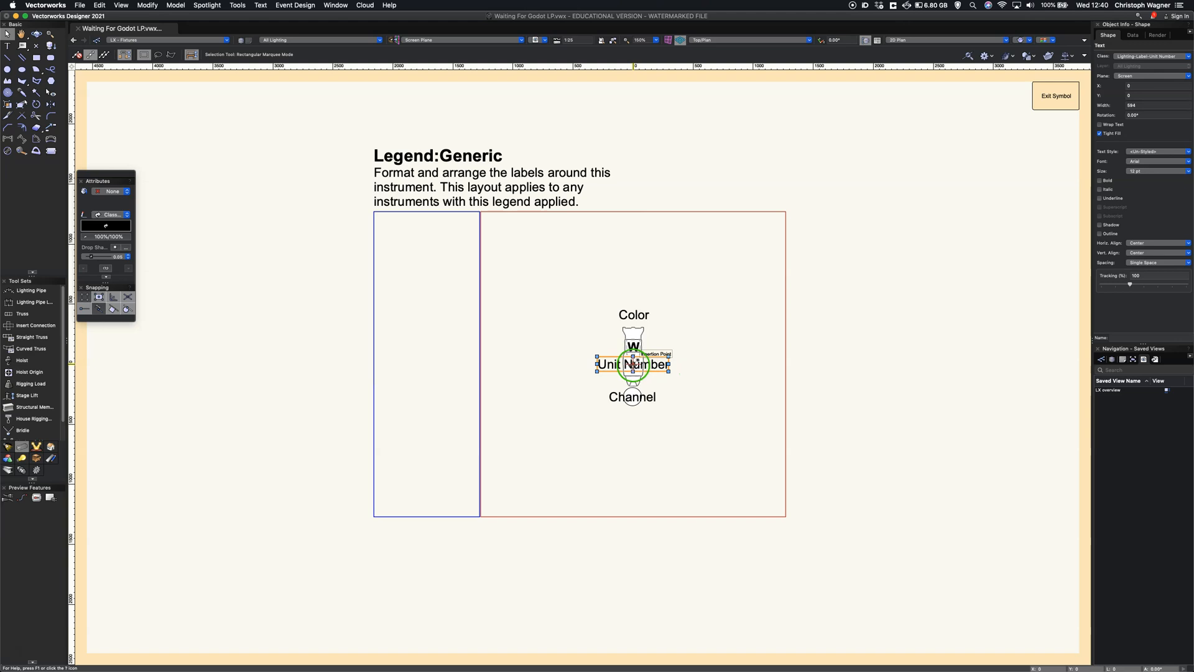
{"action": "left_click", "coordinate": [1050, 101]}
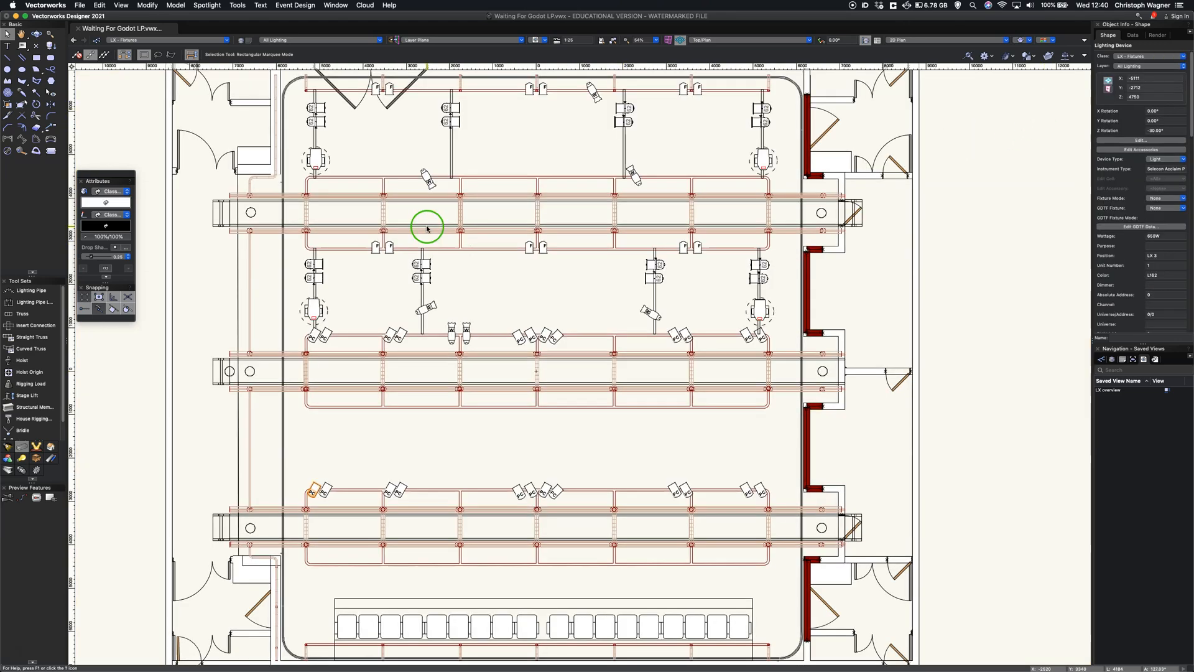
{"action": "left_click", "coordinate": [207, 5]}
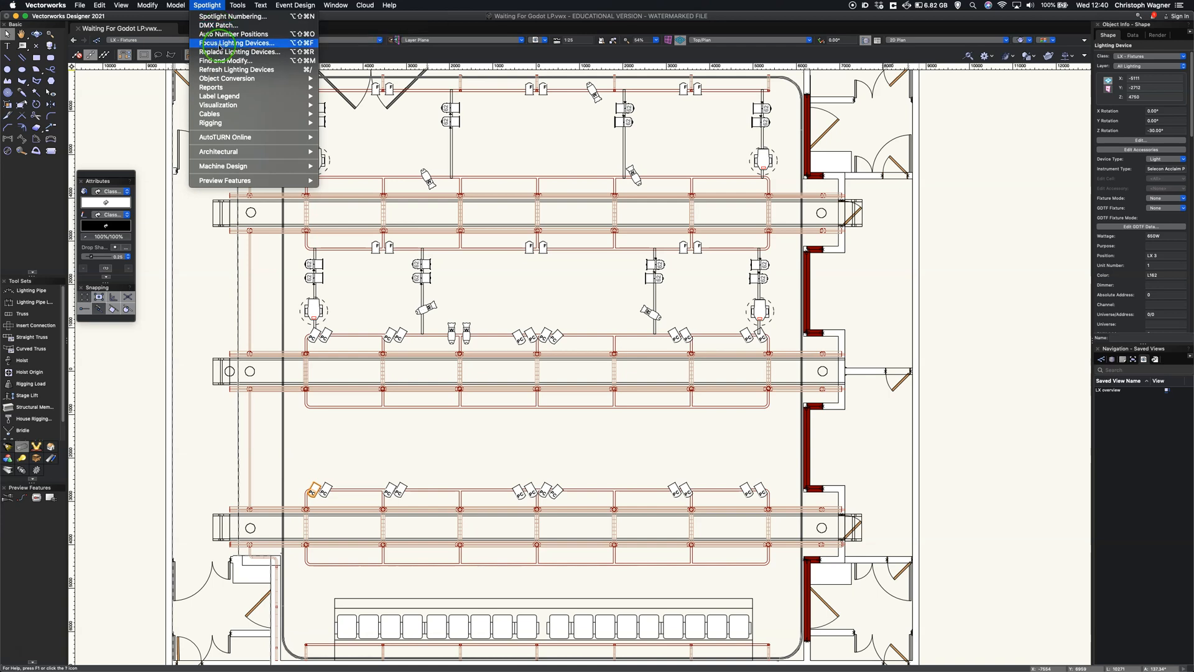
{"action": "left_click", "coordinate": [221, 61]}
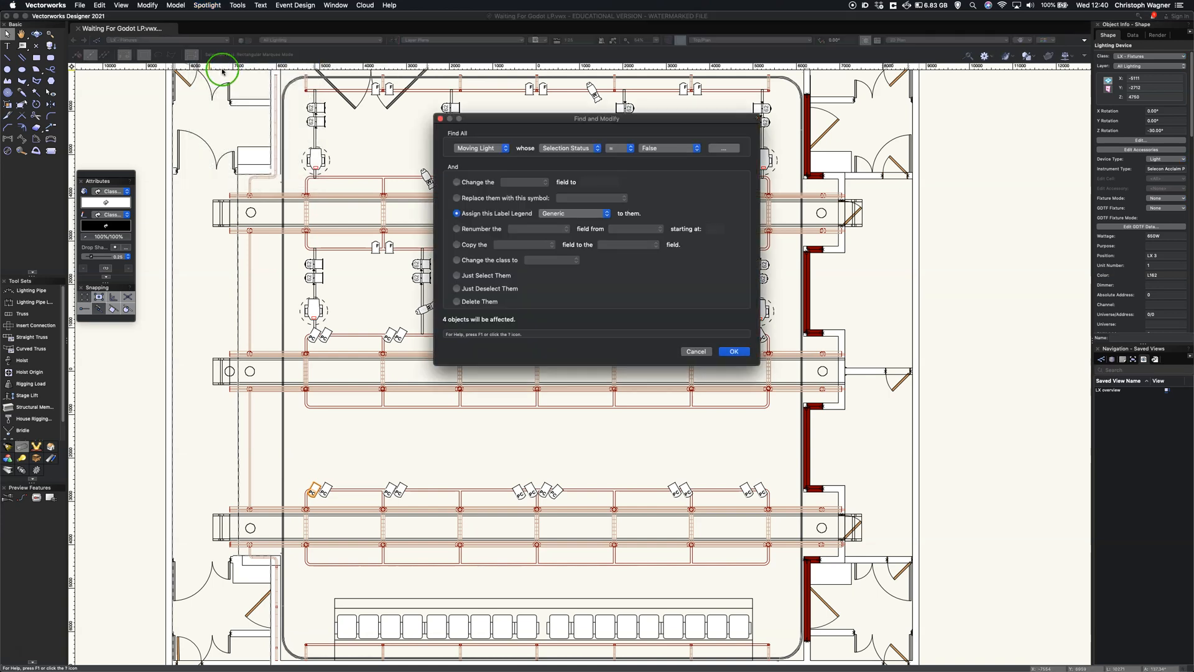
{"action": "left_click", "coordinate": [484, 148]}
{"action": "left_click", "coordinate": [465, 115]}
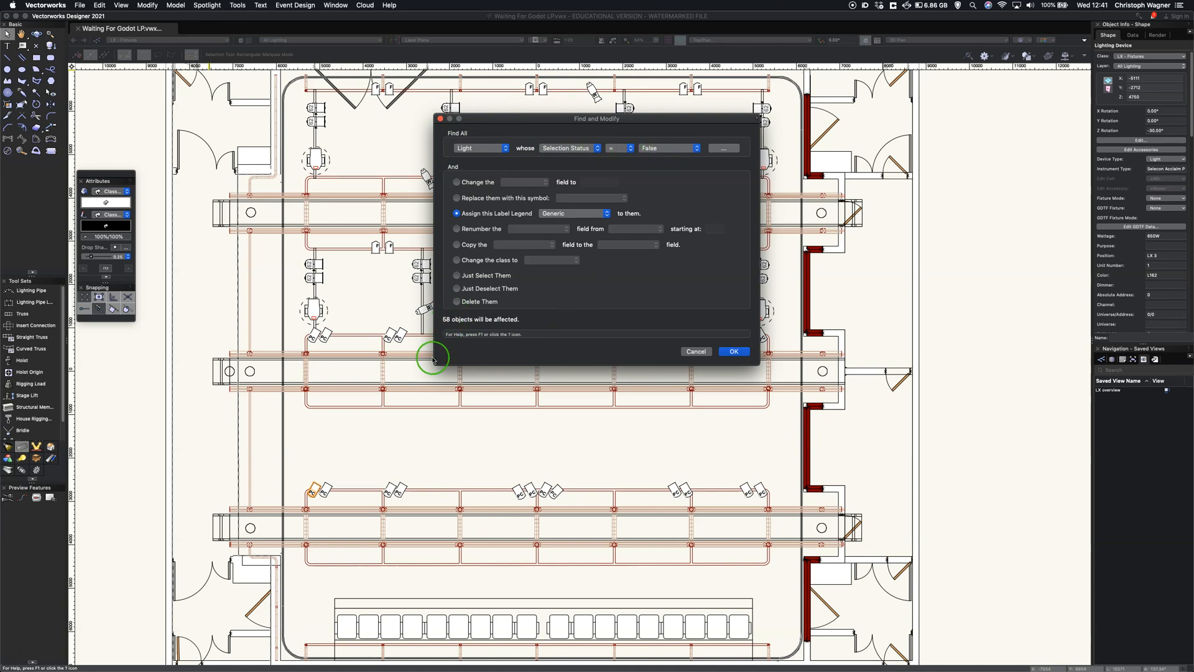
{"action": "left_click", "coordinate": [695, 351]}
Clear the fixture selection and use Find and Modify to assign the Generic label legend to all Light objects whose selection status is False.
{"action": "left_click", "coordinate": [409, 443]}
{"action": "left_click", "coordinate": [312, 151]}
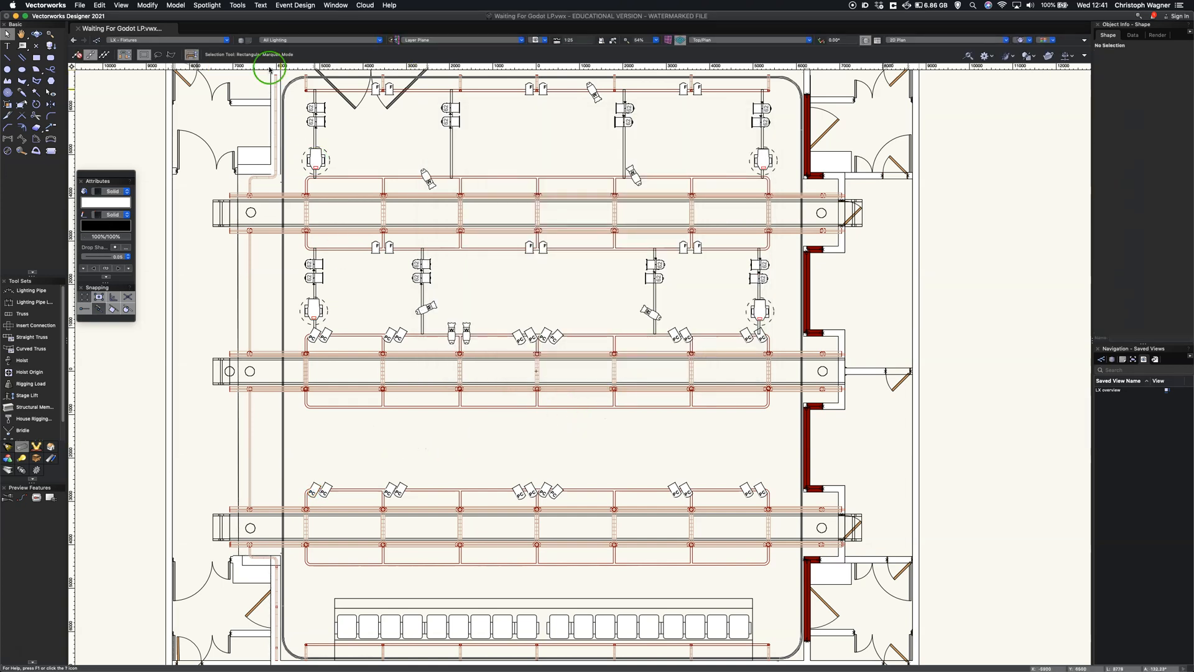
{"action": "left_click", "coordinate": [207, 5]}
{"action": "left_click", "coordinate": [208, 62]}
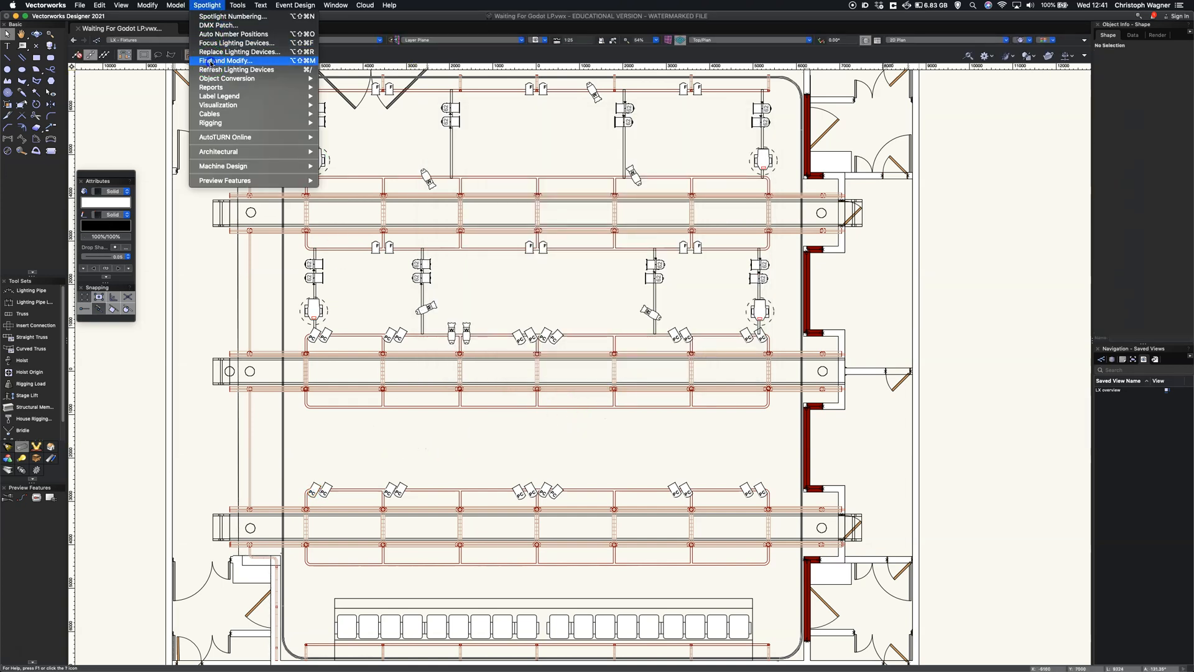
{"action": "left_click", "coordinate": [505, 150]}
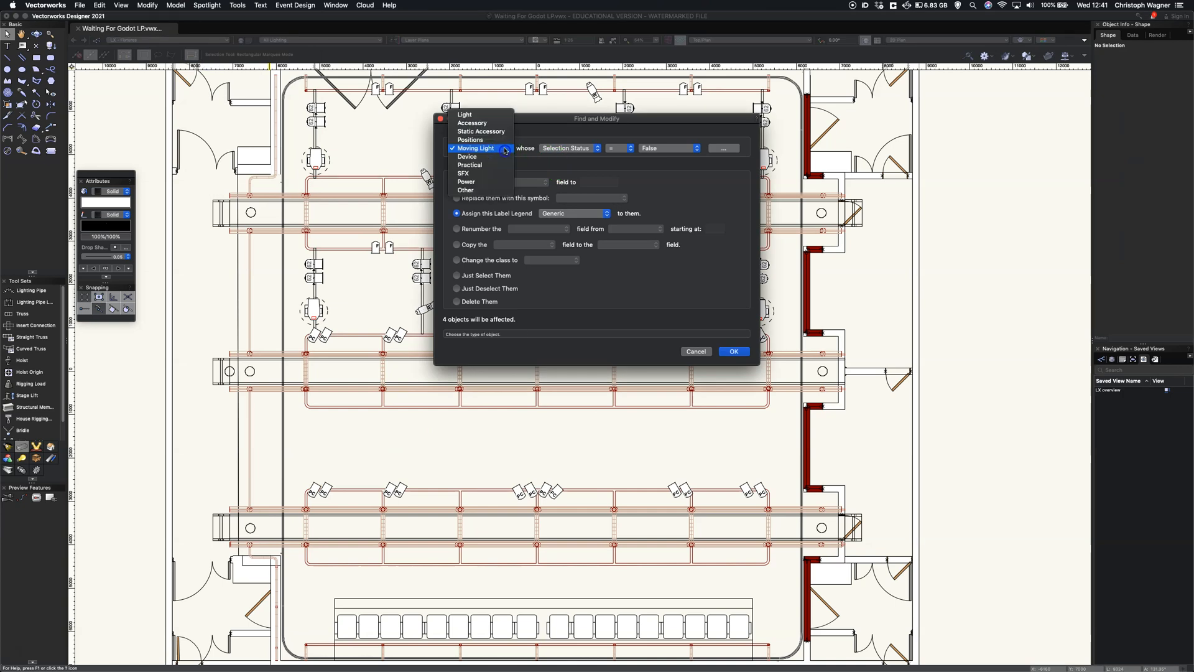
{"action": "left_click", "coordinate": [465, 114]}
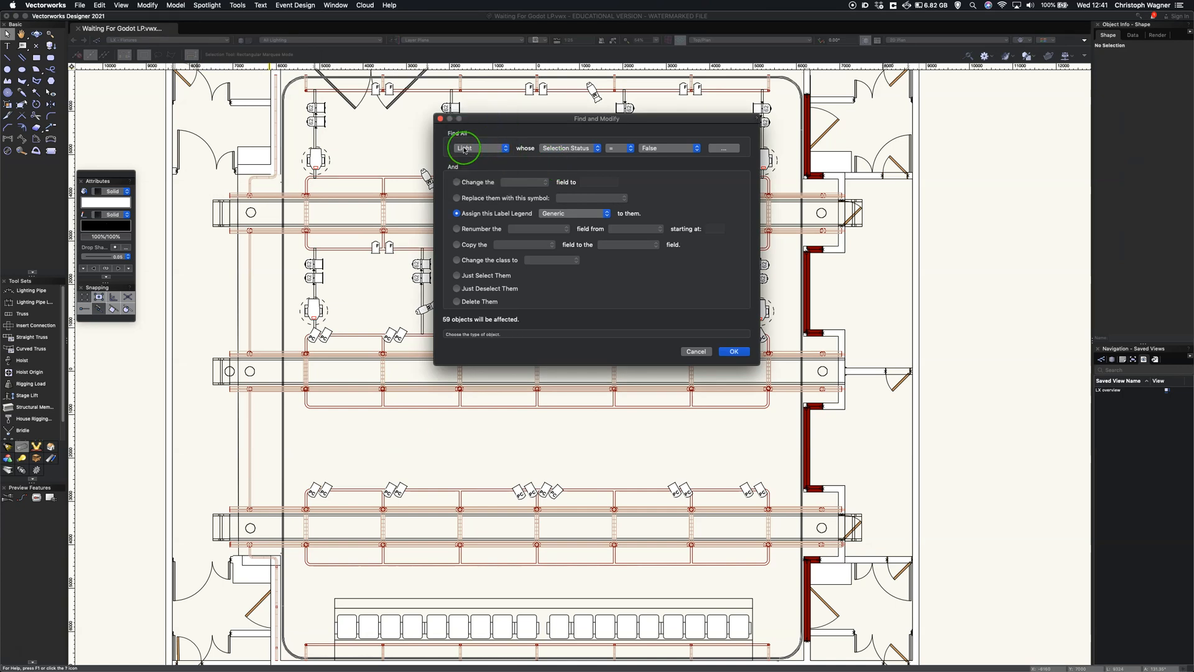
{"action": "left_click", "coordinate": [455, 213]}
{"action": "left_click", "coordinate": [561, 214]}
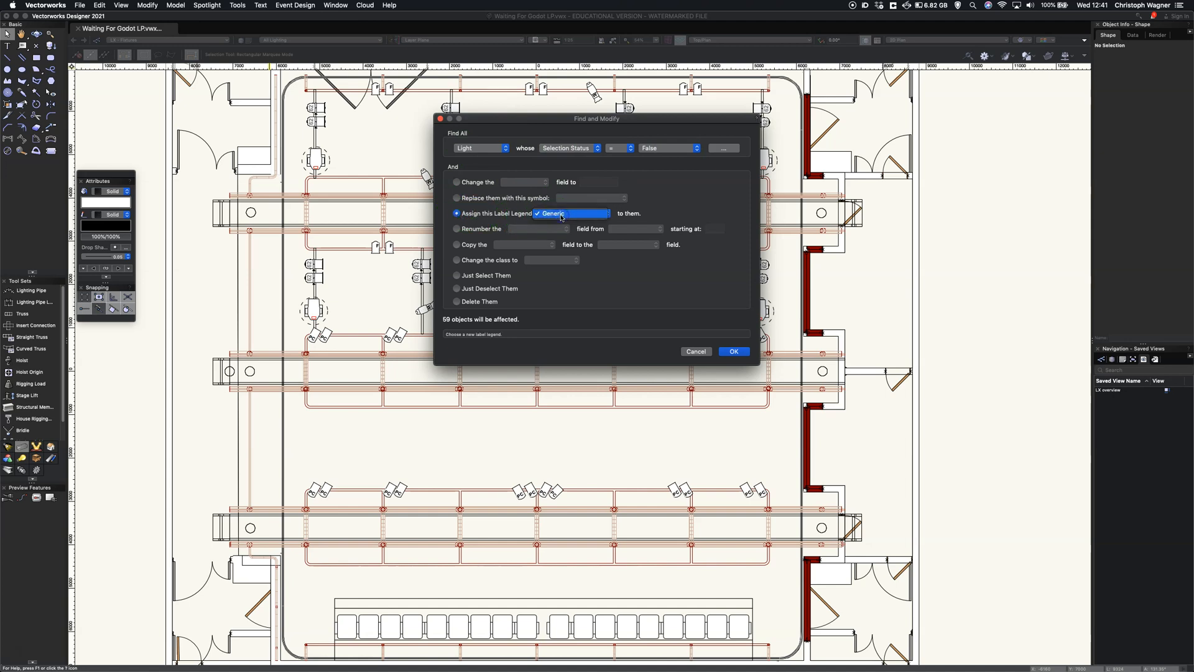
{"action": "left_click", "coordinate": [562, 215]}
{"action": "left_click", "coordinate": [452, 324]}
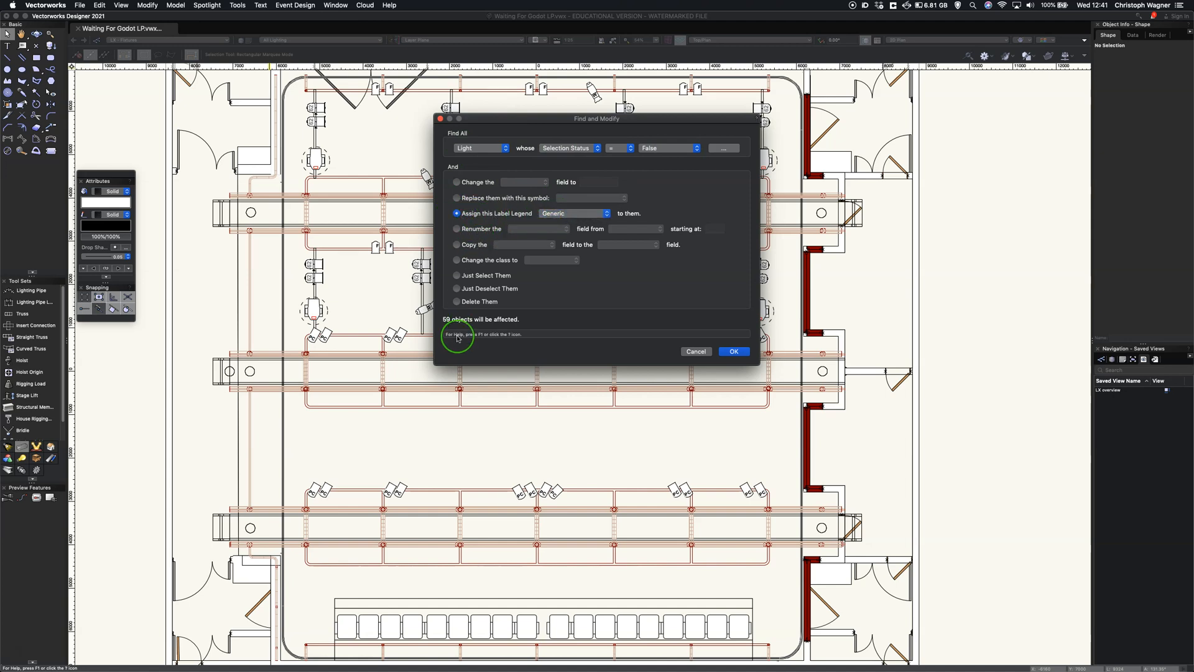
{"action": "left_click", "coordinate": [736, 351]}
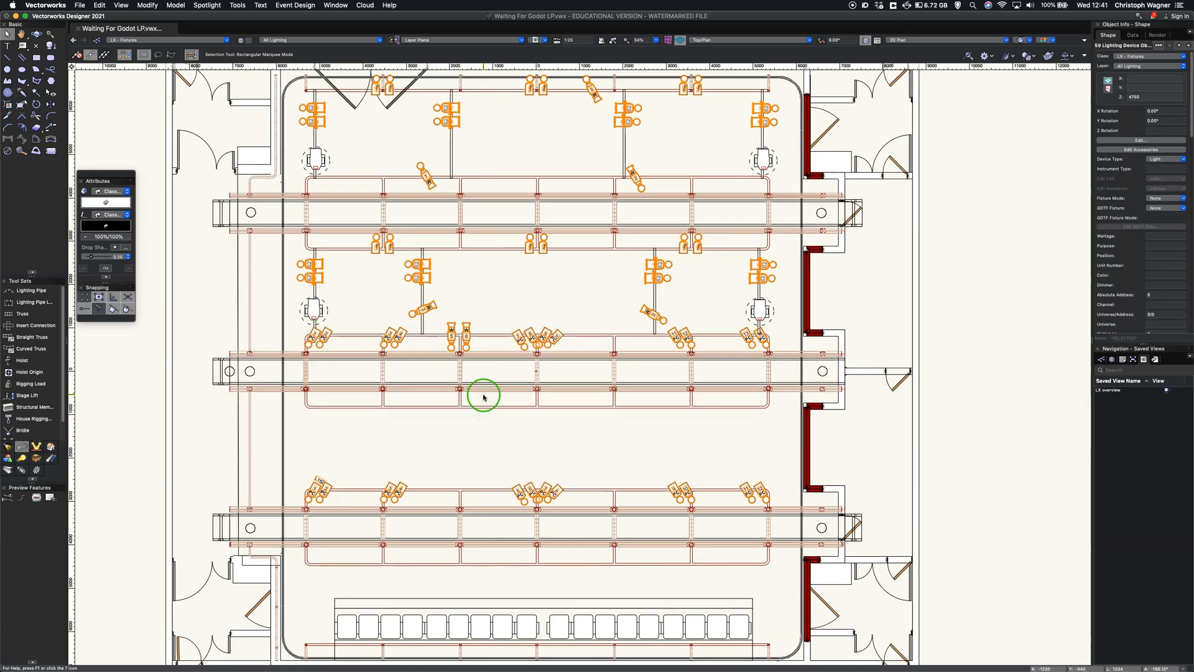
Use Find and Modify to assign the Generic label legend to all Moving Light objects whose selection status is False.
{"action": "left_click", "coordinate": [207, 5]}
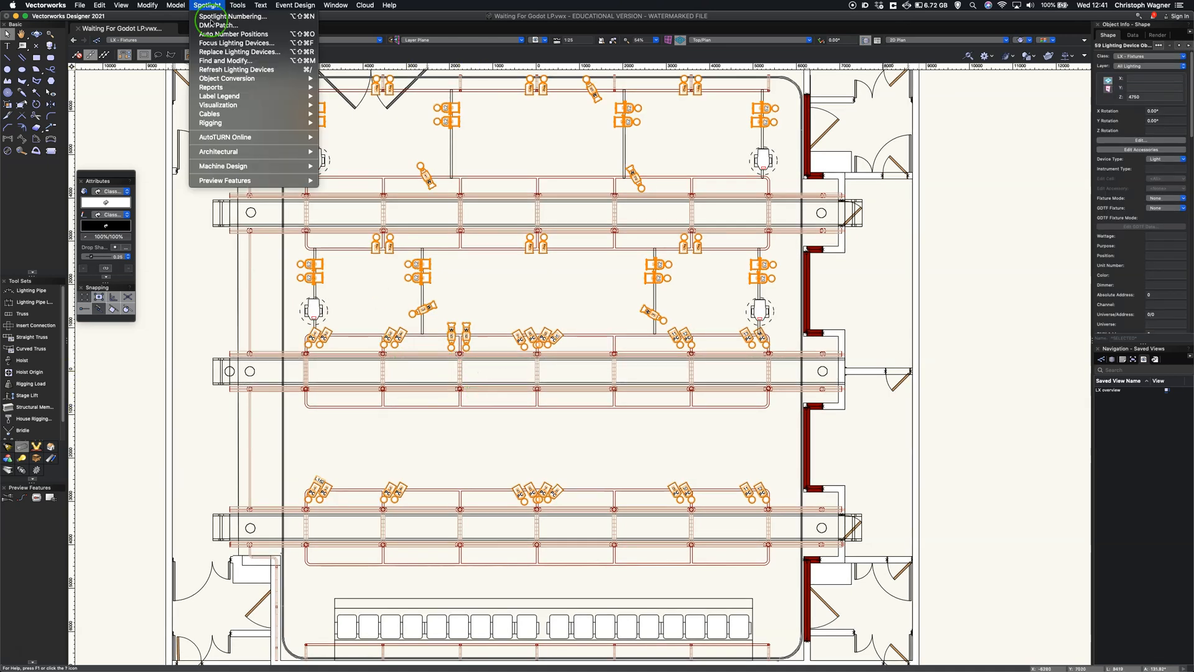
{"action": "left_click", "coordinate": [215, 61]}
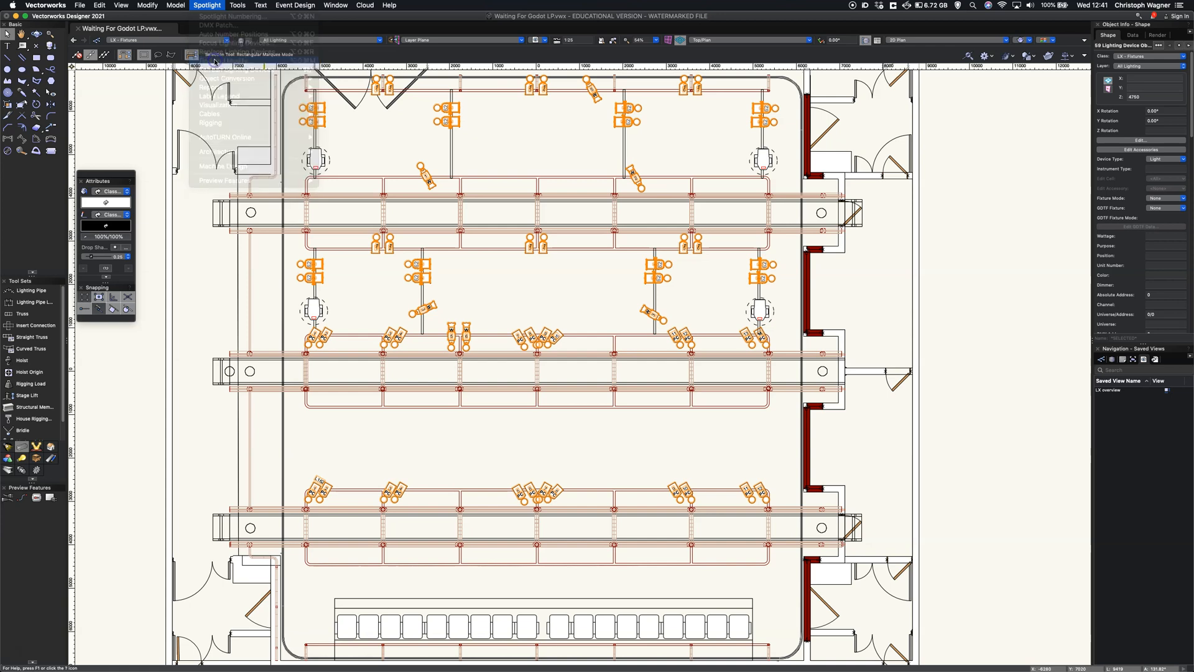
{"action": "left_click", "coordinate": [480, 149]}
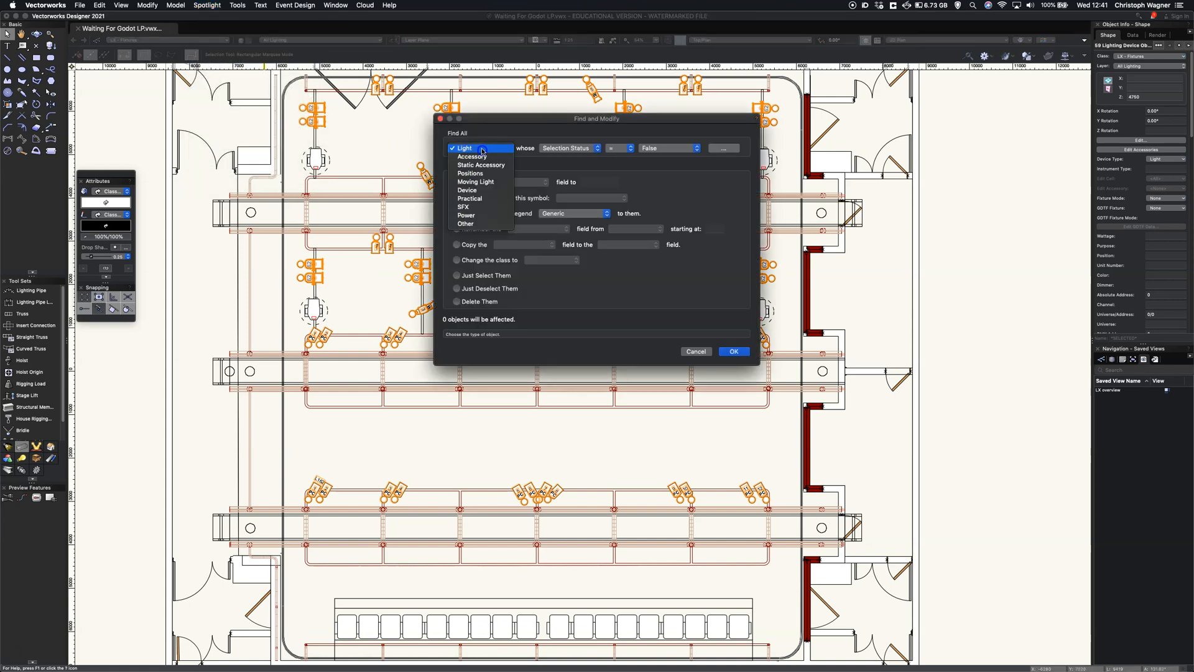
{"action": "left_click", "coordinate": [479, 182]}
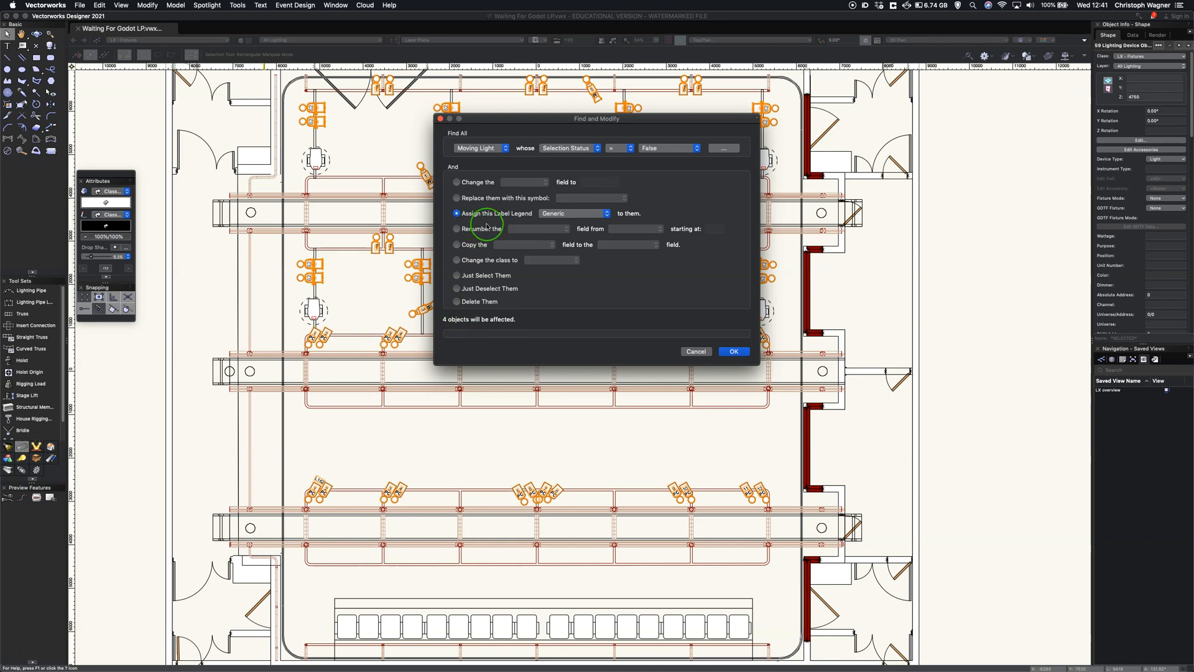
{"action": "left_click", "coordinate": [736, 352]}
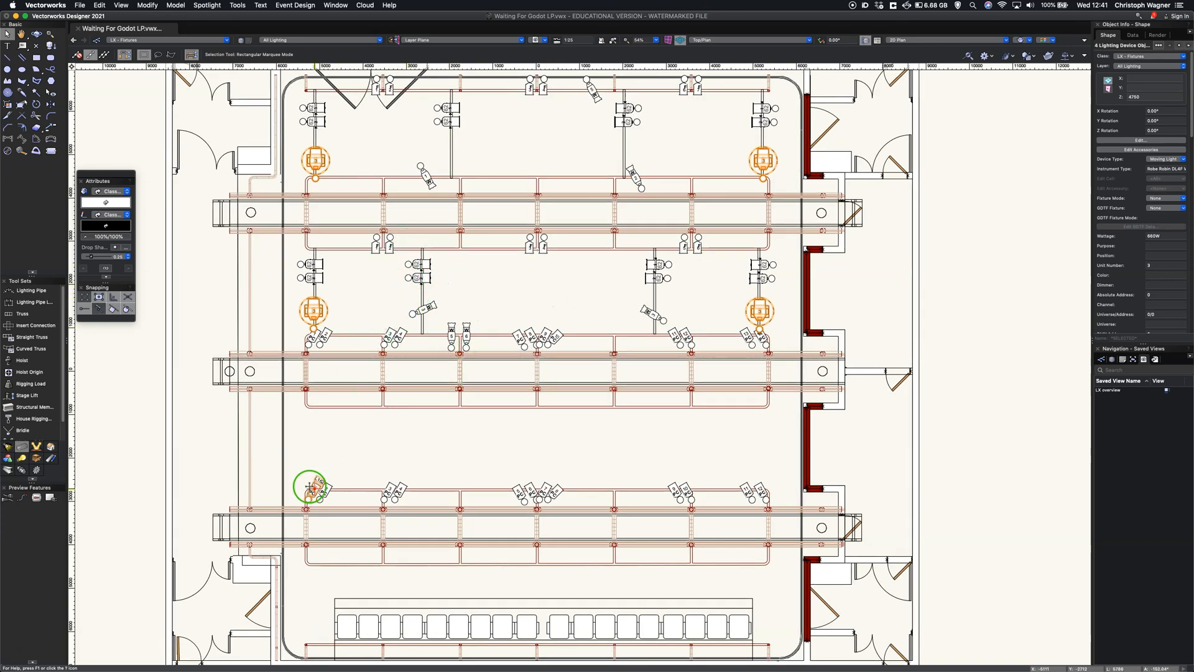
Set the colour of unit 2 on position LX 3 to R61 and clear the selection.
{"action": "scroll", "coordinate": [309, 487], "scroll_direction": "up", "scroll_amount": 5}
{"action": "scroll", "coordinate": [309, 487], "scroll_direction": "up", "scroll_amount": 3}
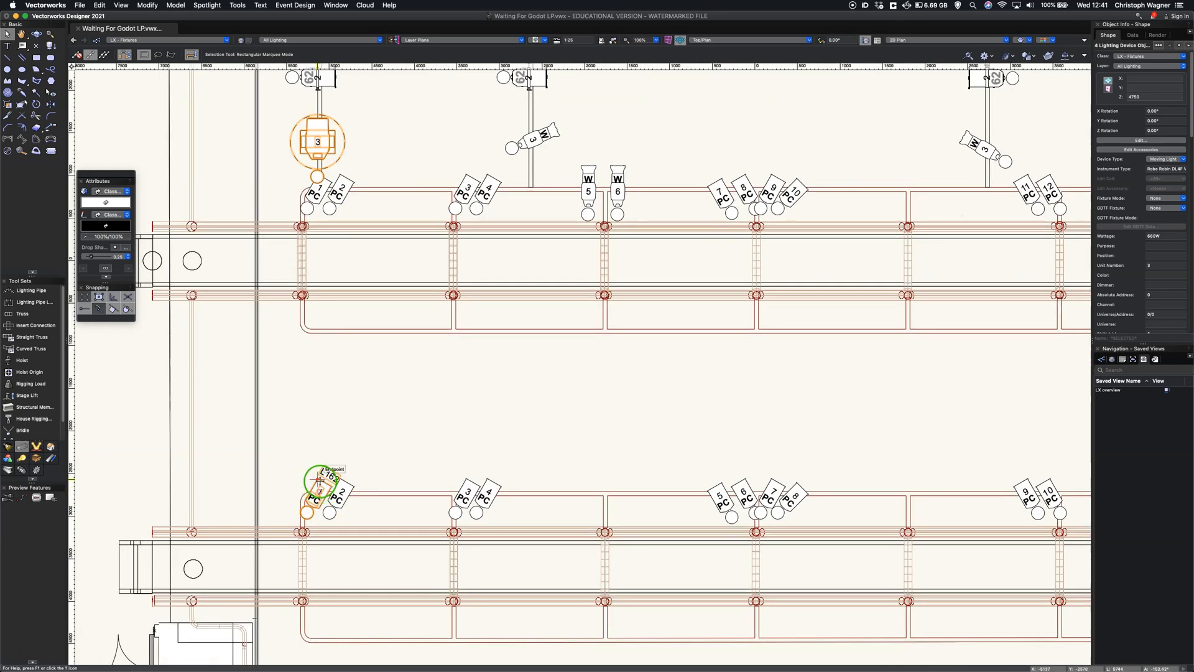
{"action": "left_click", "coordinate": [343, 396]}
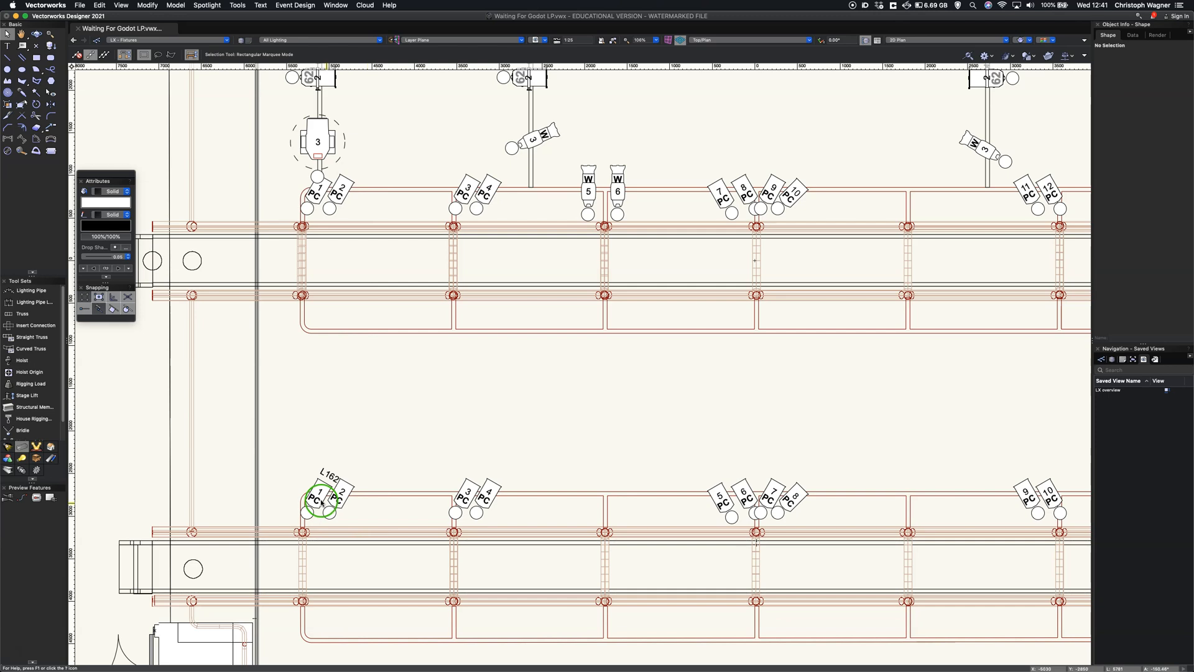
{"action": "left_click", "coordinate": [342, 491]}
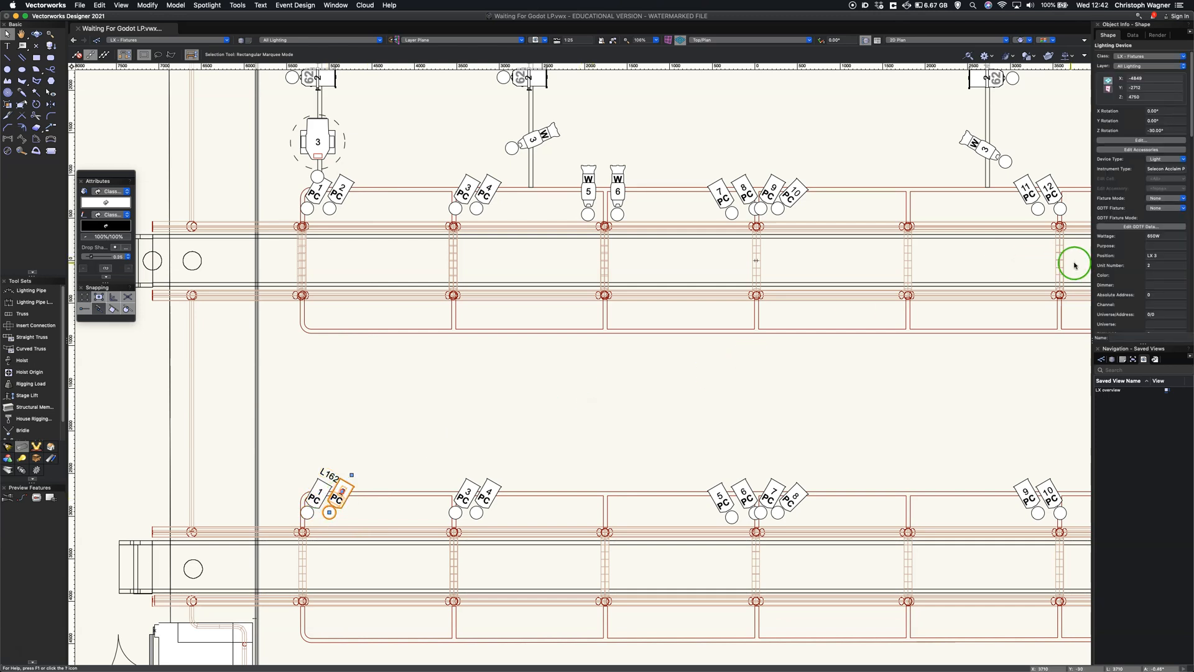
{"action": "left_click", "coordinate": [1152, 275]}
{"action": "type", "text": "R61"}
{"action": "key", "text": "Return"}
{"action": "left_click", "coordinate": [350, 408]}
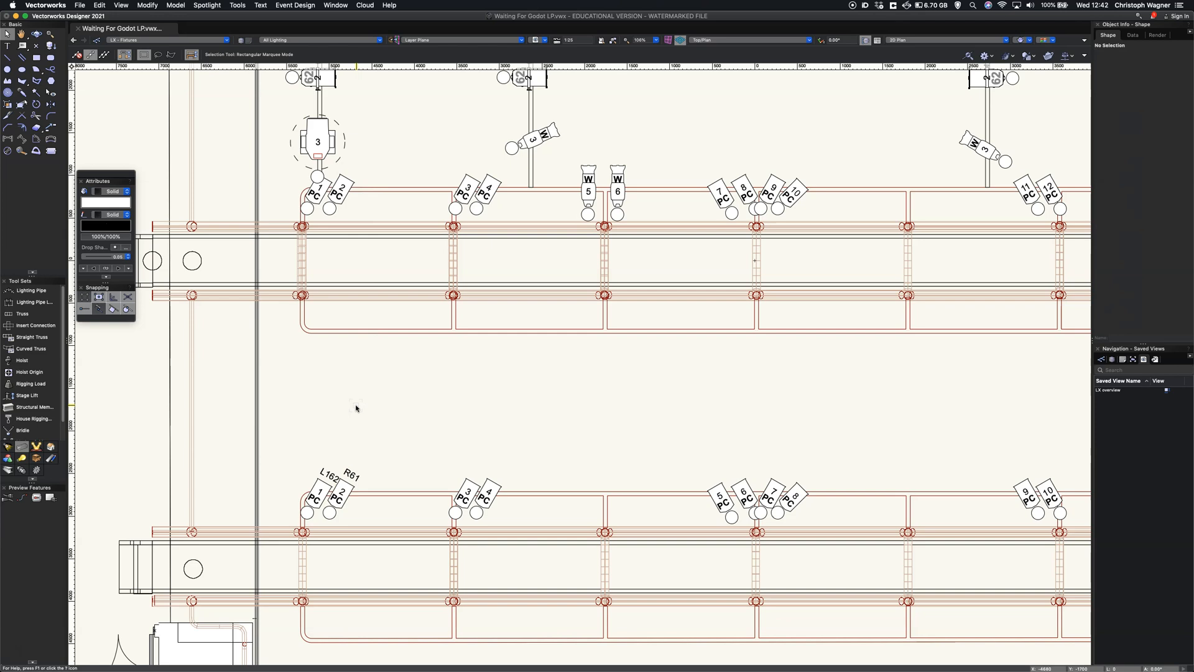
Switch to Lightwright and, within position LX 3, copy colour L162 from unit 1 to unit 3 and R61 from unit 2 to unit 4.
{"action": "key", "text": "super+Tab"}
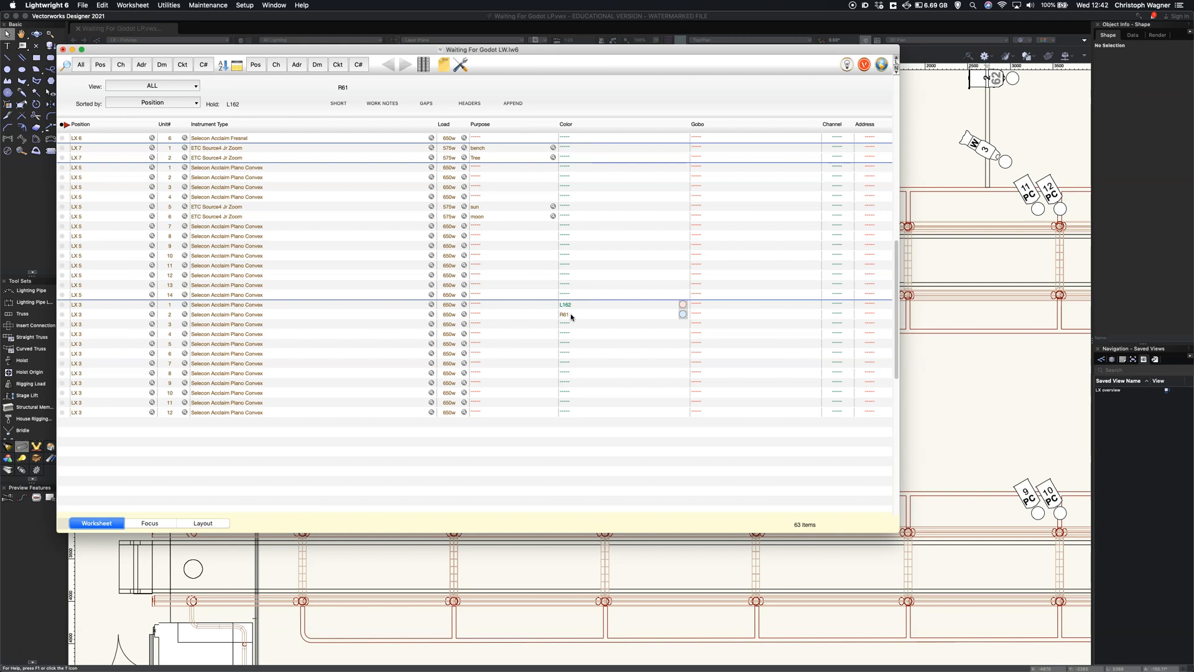
{"action": "left_click_drag", "start_coordinate": [570, 316], "coordinate": [602, 293]}
{"action": "left_click", "coordinate": [568, 305]}
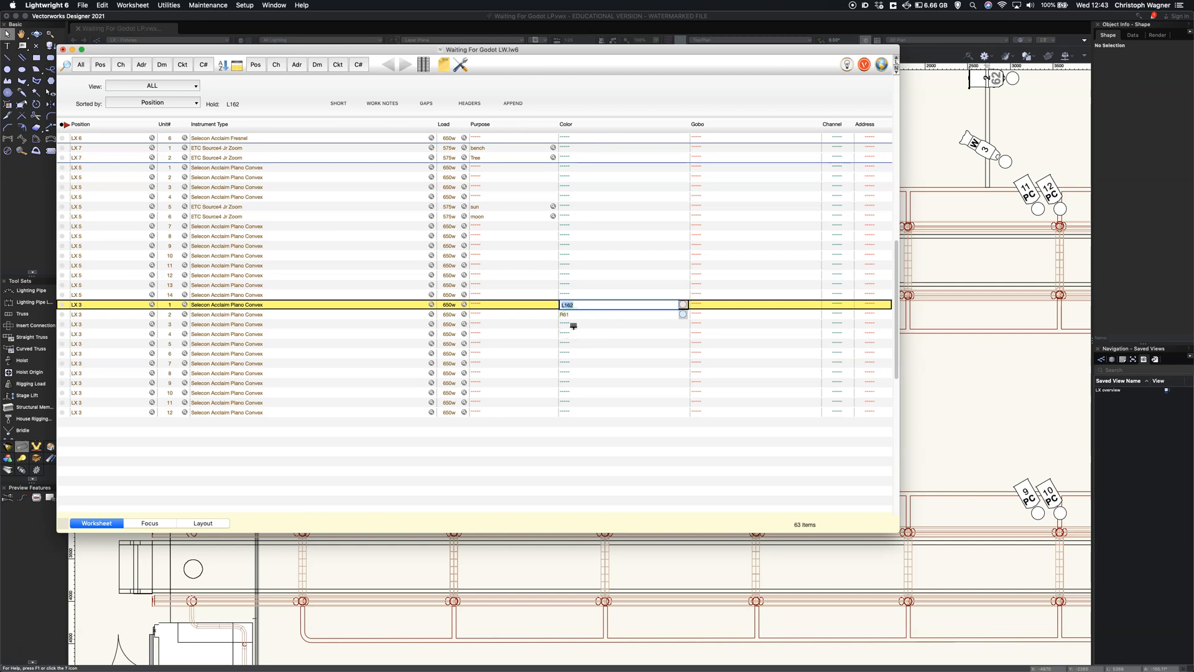
{"action": "left_click", "coordinate": [572, 325]}
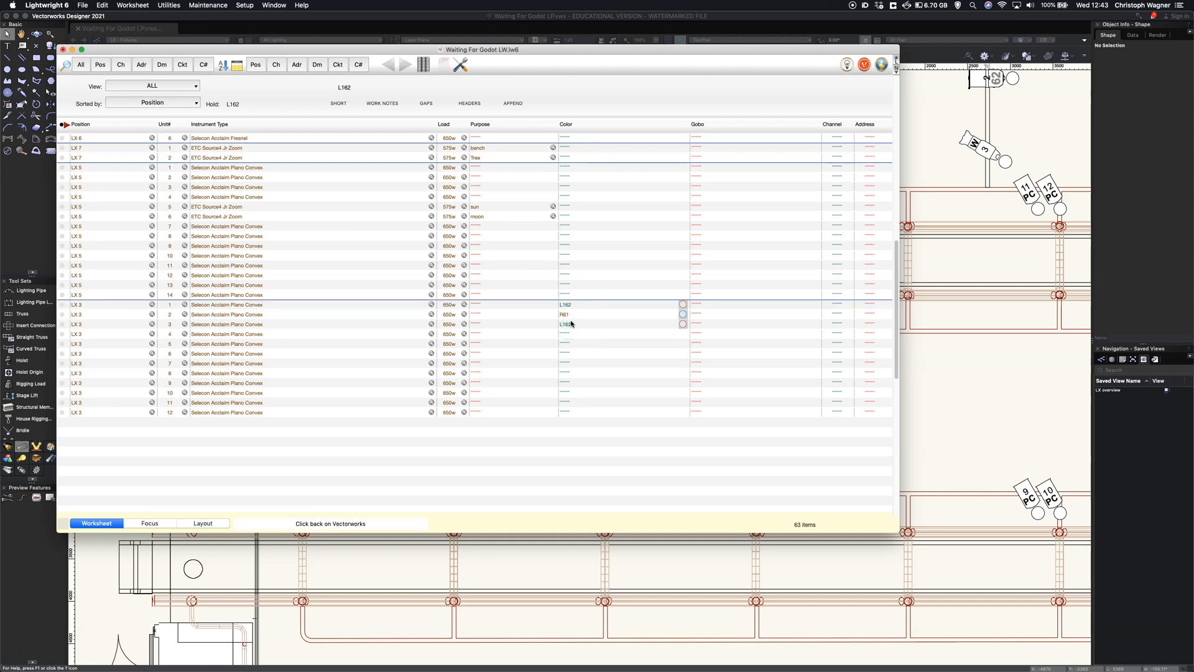
{"action": "left_click", "coordinate": [567, 314]}
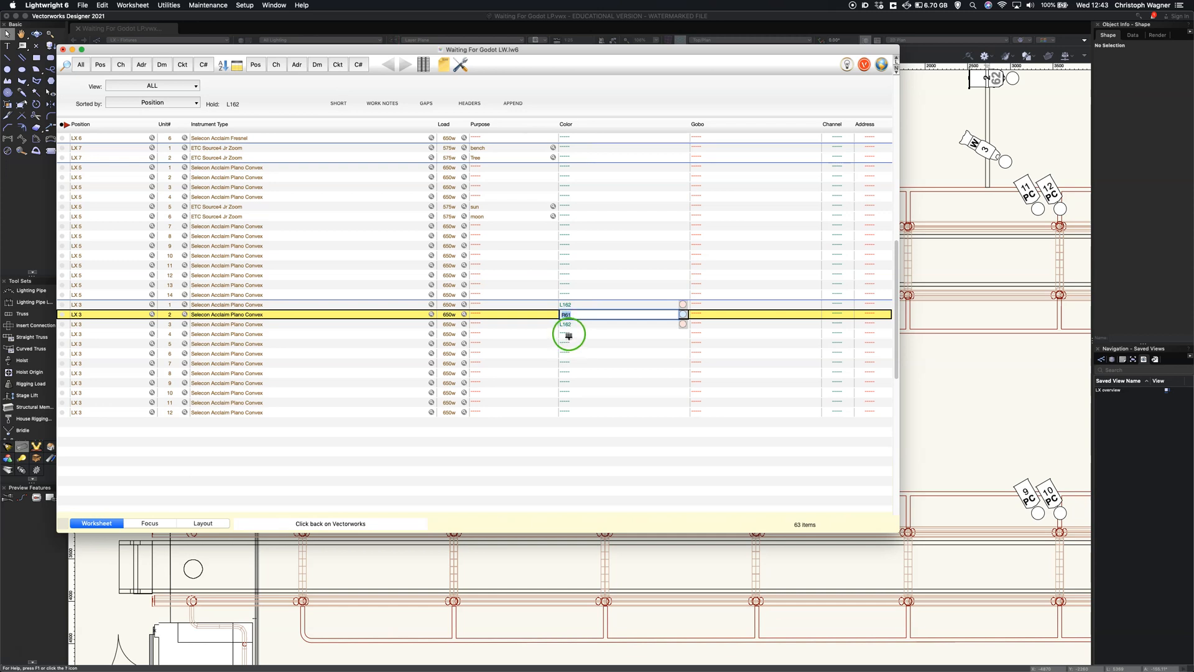
{"action": "left_click", "coordinate": [569, 335]}
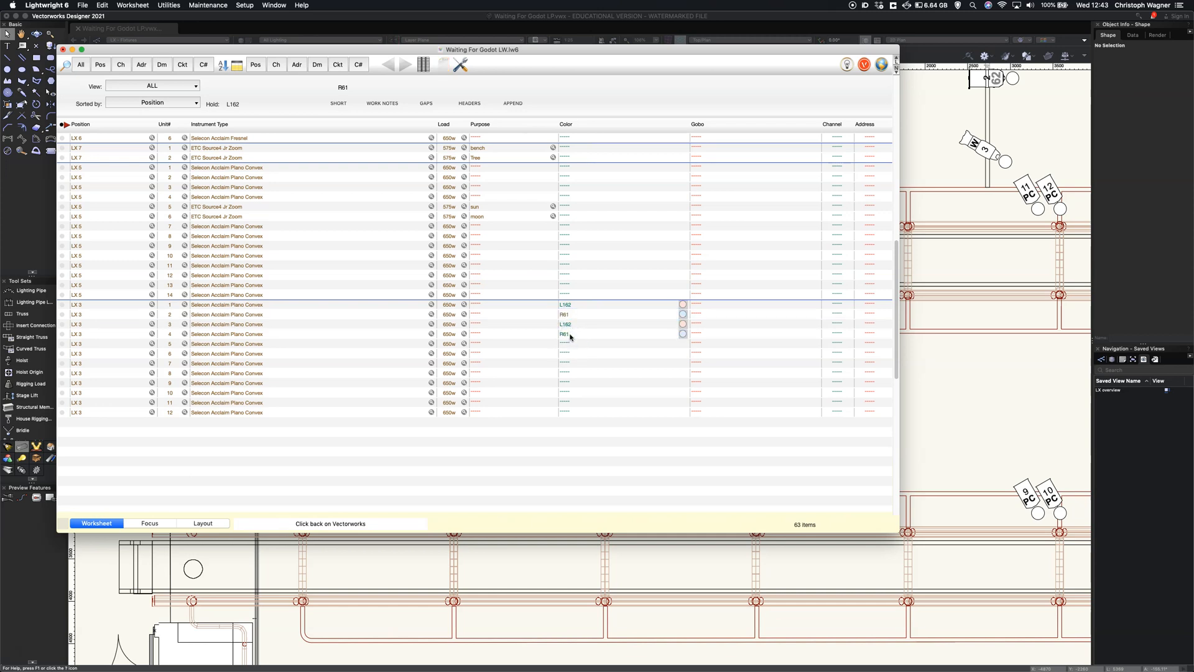
{"action": "left_click", "coordinate": [576, 334]}
{"action": "left_click", "coordinate": [562, 353]}
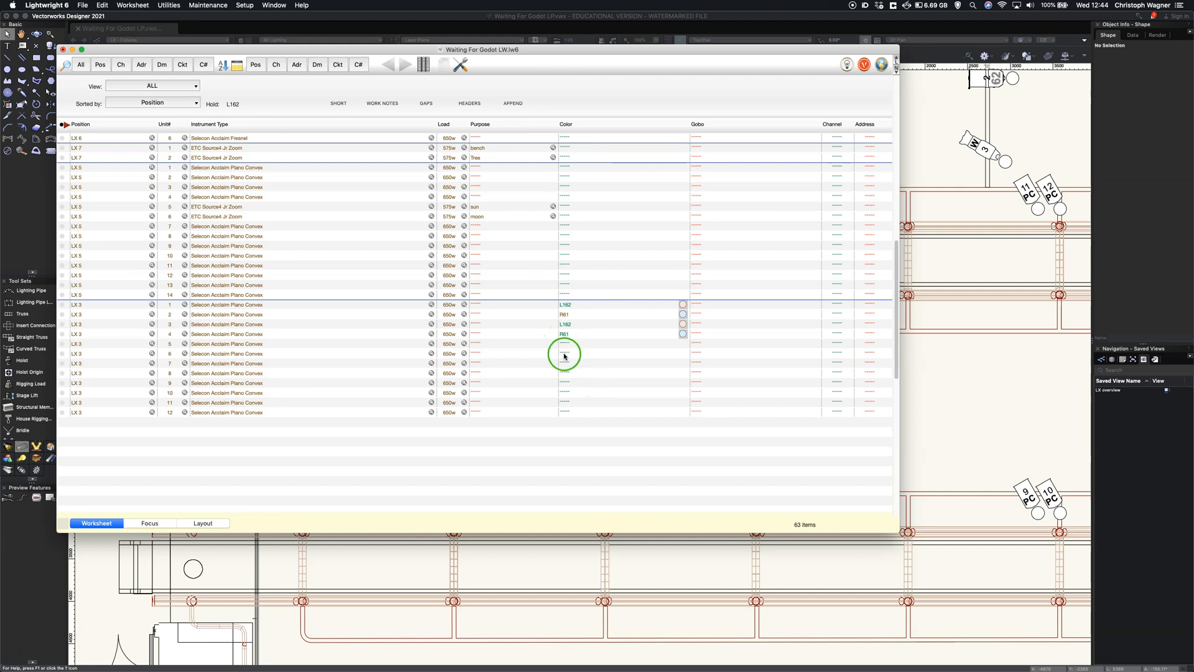